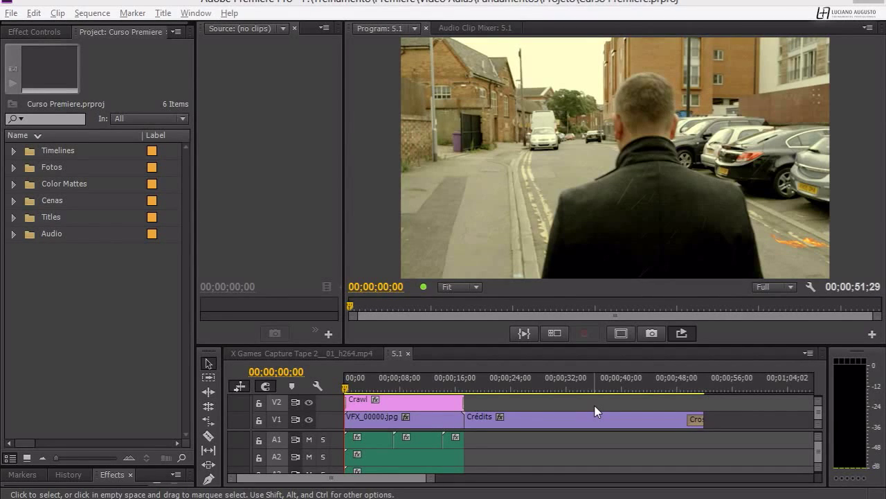
Step: Open all seven Timelines sequences, X Games through 5.1, then close the Cameras originais timeline
{"action": "left_click", "coordinate": [13, 150]}
{"action": "double_click", "coordinate": [43, 168]}
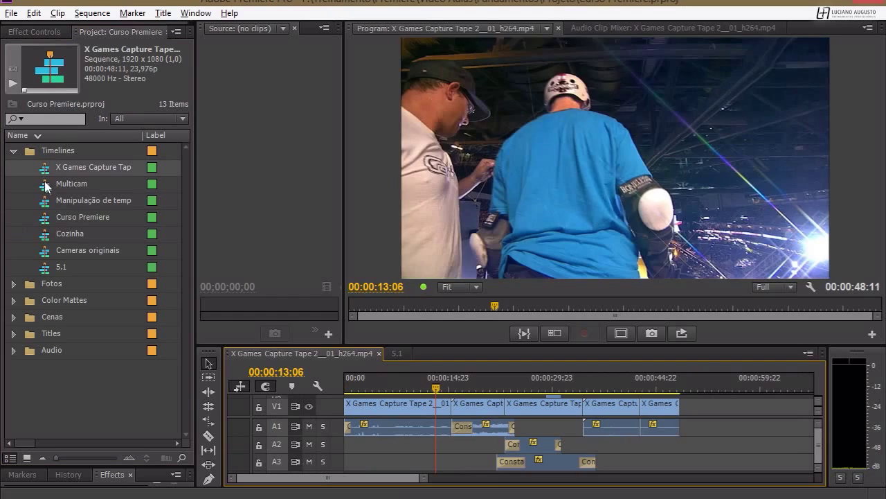
{"action": "double_click", "coordinate": [46, 185]}
{"action": "double_click", "coordinate": [49, 203]}
{"action": "double_click", "coordinate": [48, 218]}
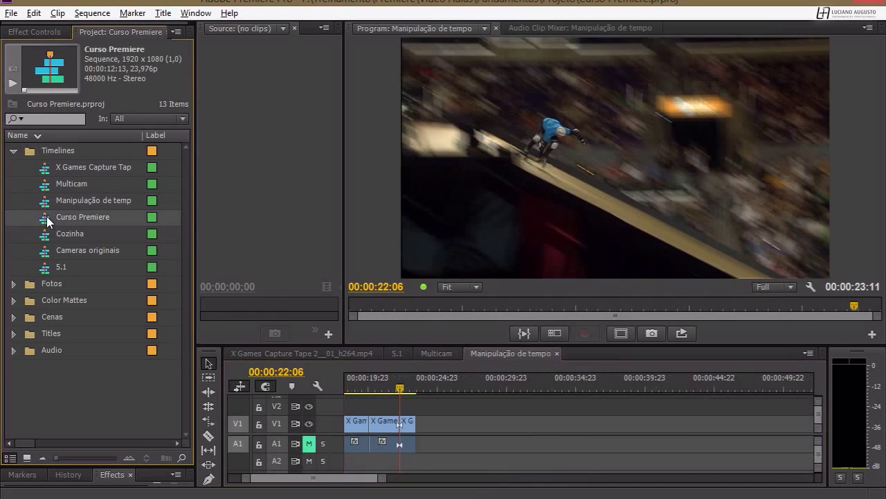
{"action": "double_click", "coordinate": [47, 237]}
{"action": "double_click", "coordinate": [46, 252]}
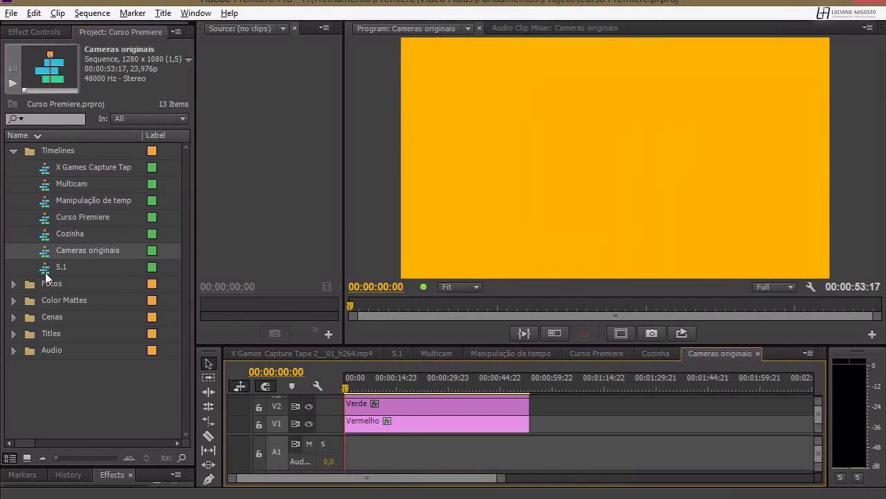
{"action": "double_click", "coordinate": [46, 270]}
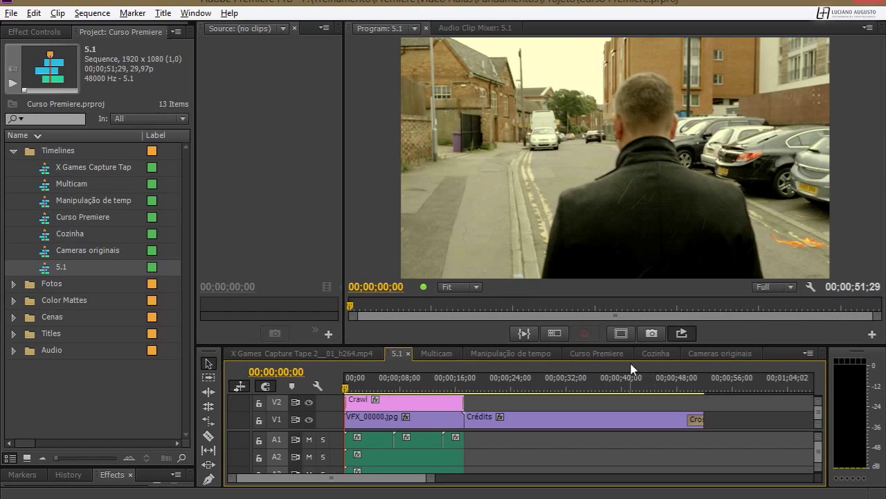
{"action": "left_click", "coordinate": [717, 362]}
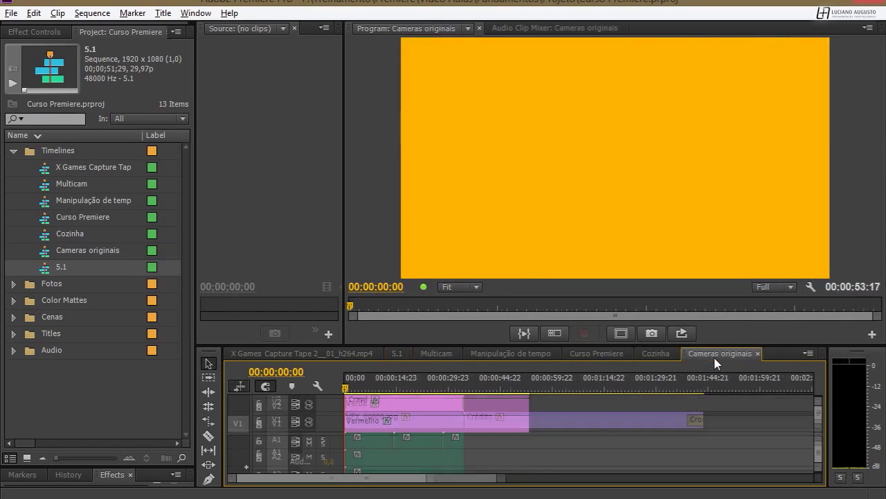
{"action": "left_click", "coordinate": [758, 353]}
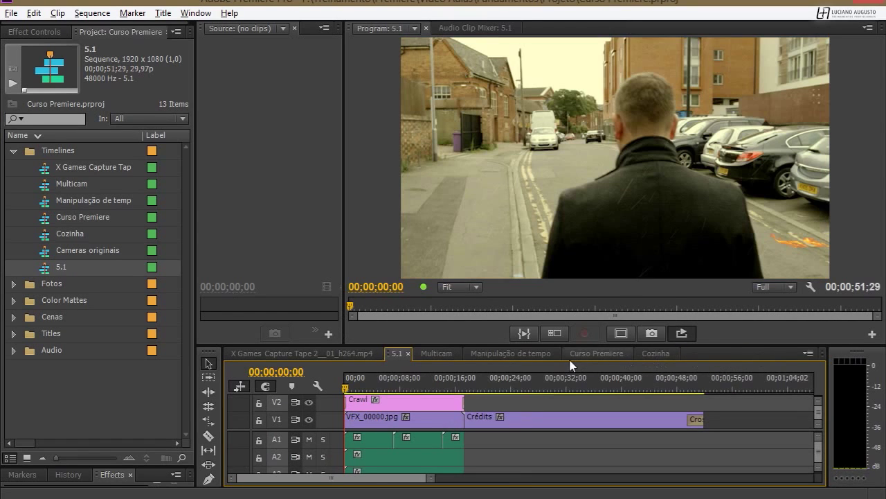
Step: Bring up the X Games Capture Tape 2 sequence and scrub its playhead from start to end
{"action": "left_click", "coordinate": [278, 356]}
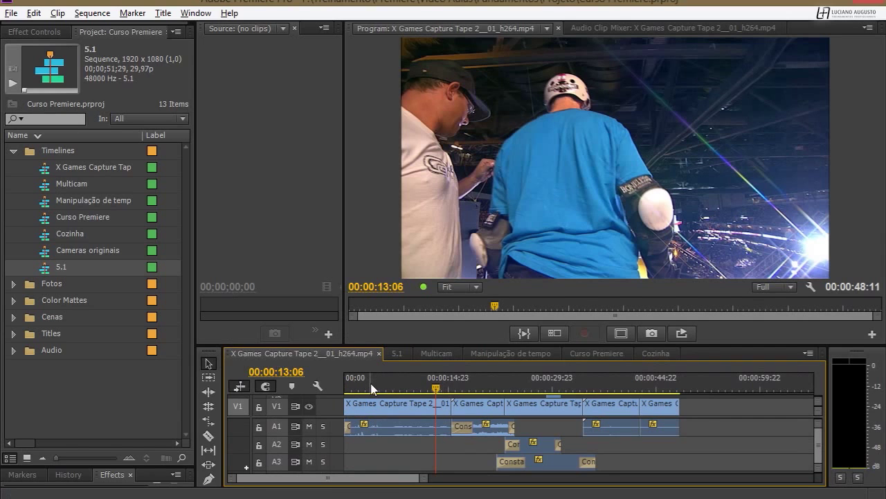
{"action": "left_click_drag", "start_coordinate": [371, 387], "coordinate": [319, 382]}
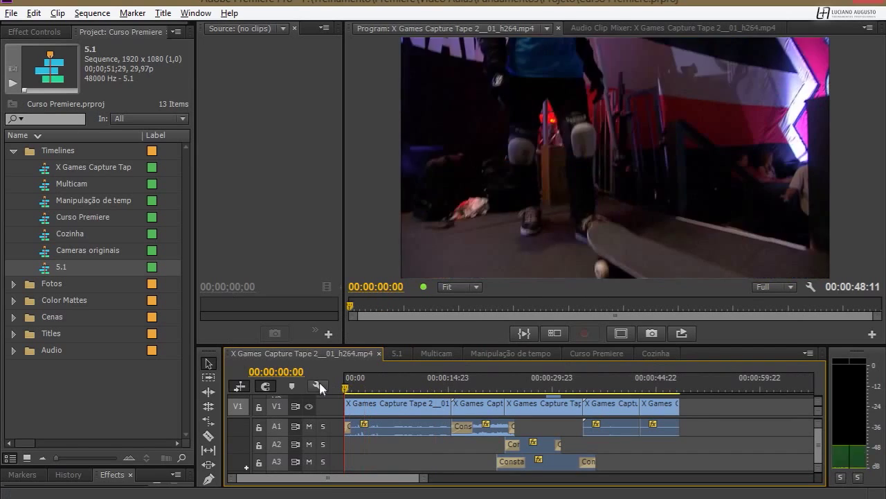
{"action": "left_click", "coordinate": [679, 388]}
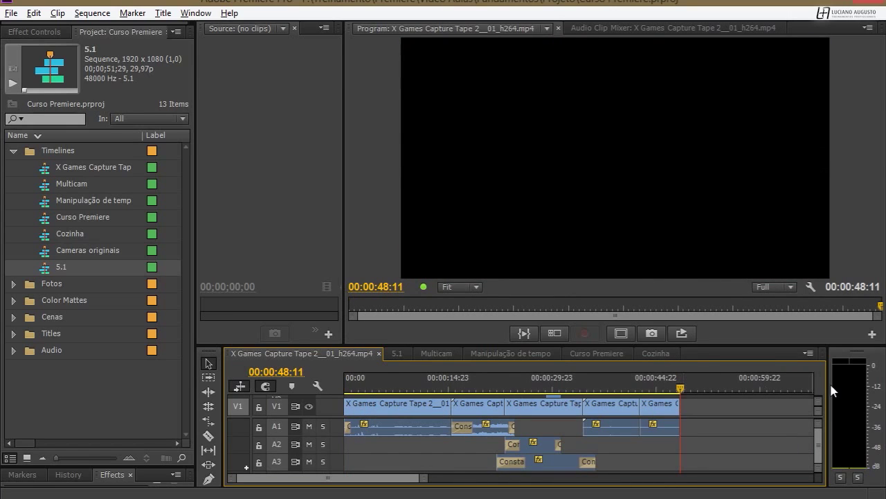
Step: Show the work area bar, extend it to the clips' end, hide it again, and rewind to start
{"action": "left_click", "coordinate": [808, 353]}
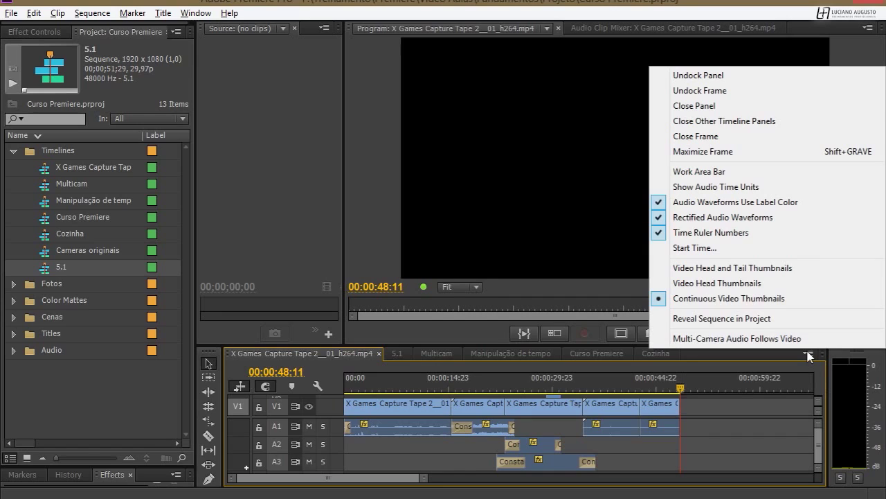
{"action": "left_click", "coordinate": [692, 171]}
{"action": "left_click_drag", "start_coordinate": [604, 398], "coordinate": [677, 398]}
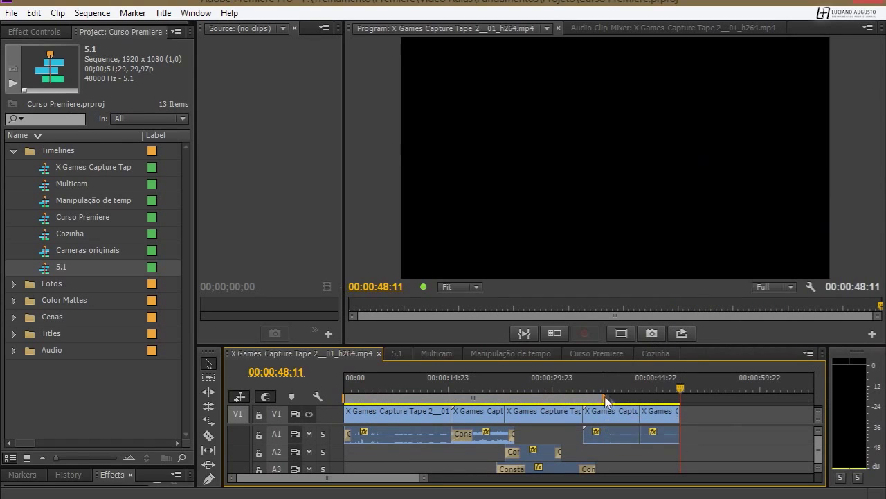
{"action": "left_click", "coordinate": [809, 353]}
{"action": "left_click", "coordinate": [686, 169]}
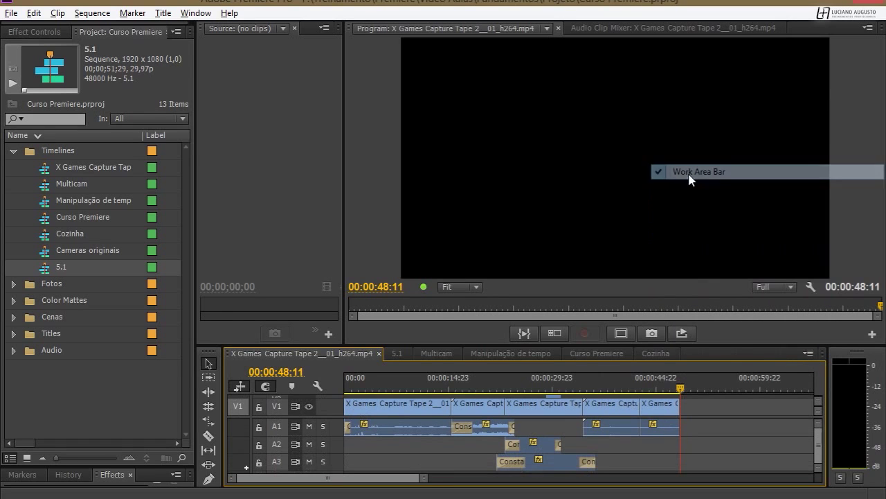
{"action": "left_click_drag", "start_coordinate": [382, 391], "coordinate": [323, 385]}
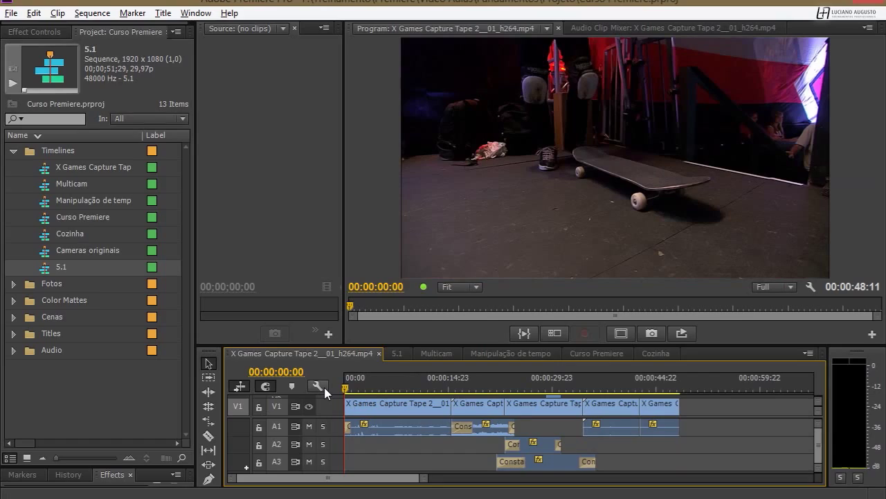
Step: Open X Games export settings, trial a shorter source range, then restore the full 00:00:48:11 range
{"action": "key", "text": "ctrl+m"}
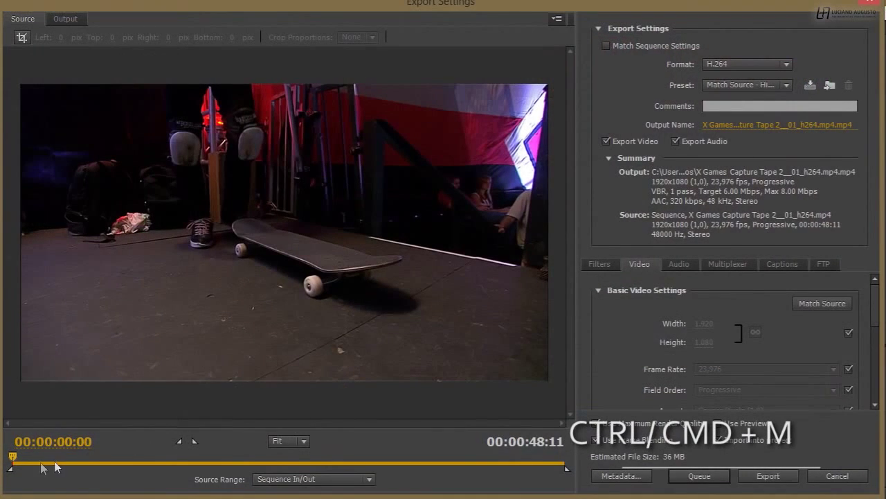
{"action": "mouse_move", "coordinate": [18, 475]}
{"action": "left_mouse_down"}
{"action": "mouse_move", "coordinate": [59, 472]}
{"action": "mouse_move", "coordinate": [23, 477]}
{"action": "left_mouse_up"}
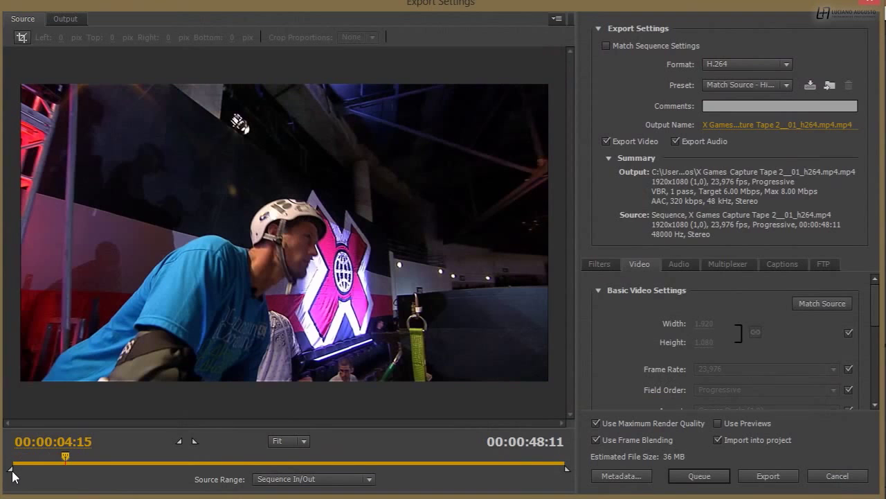
{"action": "left_click_drag", "start_coordinate": [12, 473], "coordinate": [69, 471]}
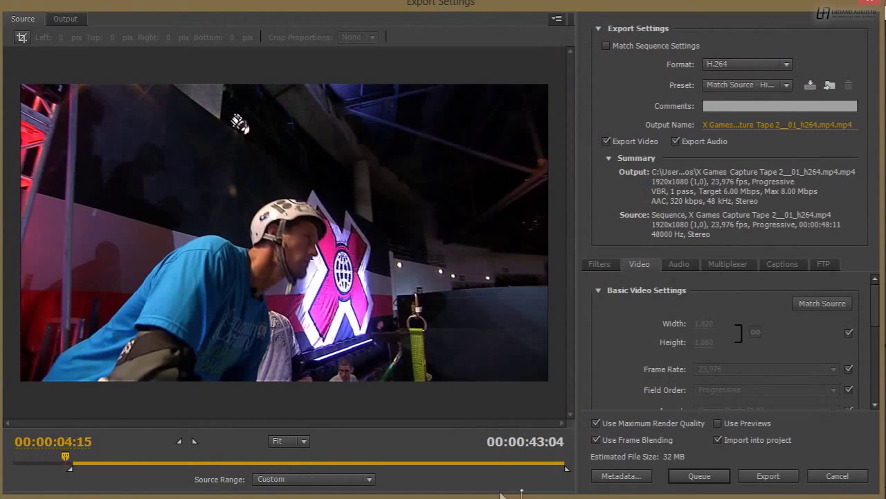
{"action": "left_click_drag", "start_coordinate": [568, 473], "coordinate": [454, 471]}
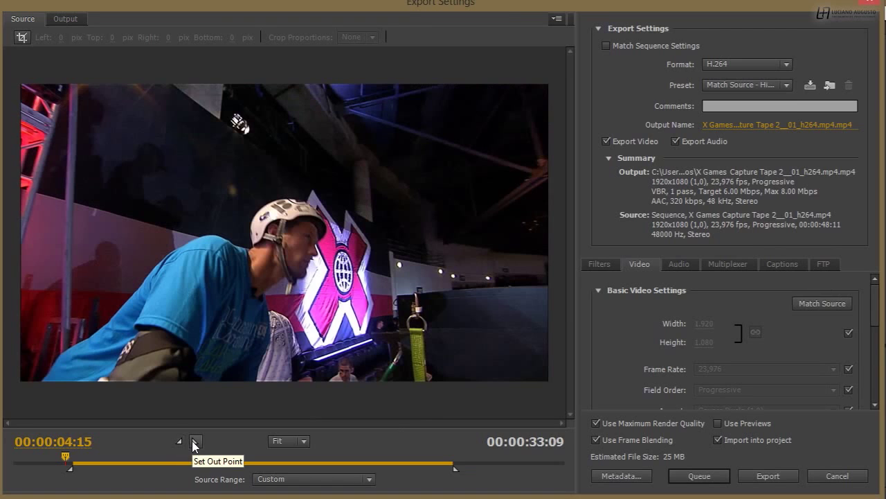
{"action": "left_click_drag", "start_coordinate": [69, 468], "coordinate": [9, 469]}
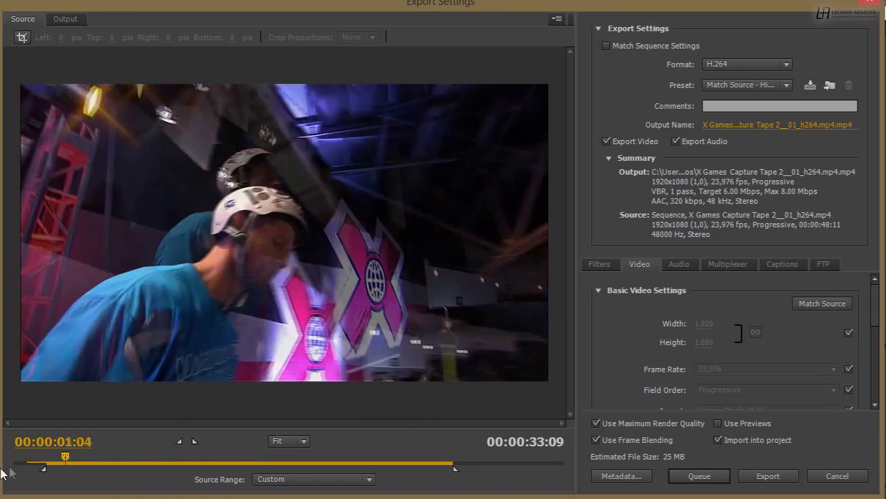
{"action": "left_click_drag", "start_coordinate": [456, 470], "coordinate": [568, 470]}
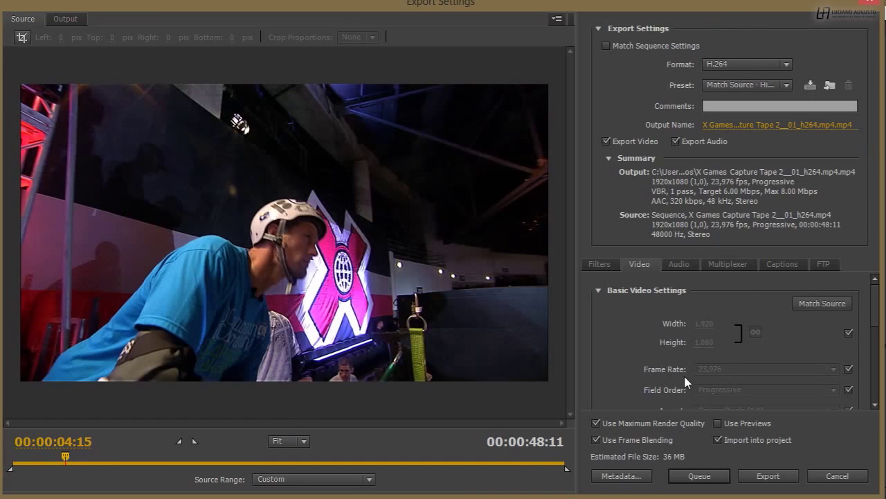
Step: Queue the X Games export in Media Encoder as H.264, Match Source - High bitrate, and select it
{"action": "left_click", "coordinate": [699, 477]}
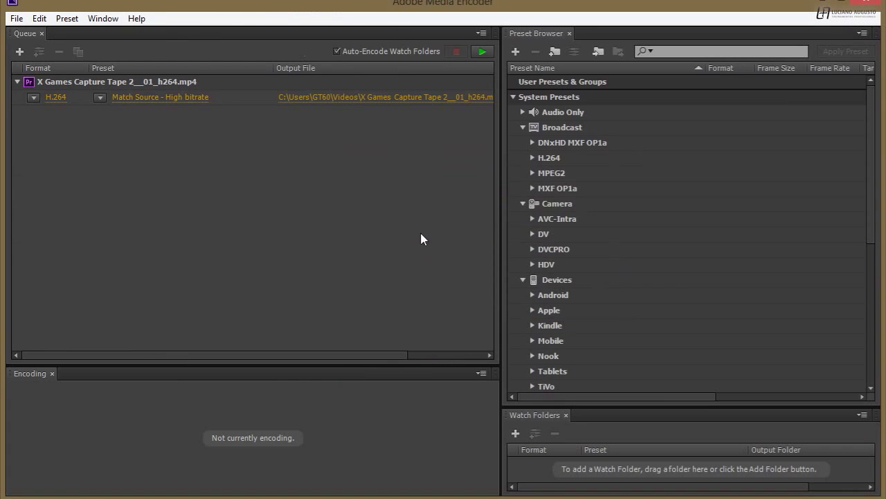
{"action": "left_click", "coordinate": [68, 83]}
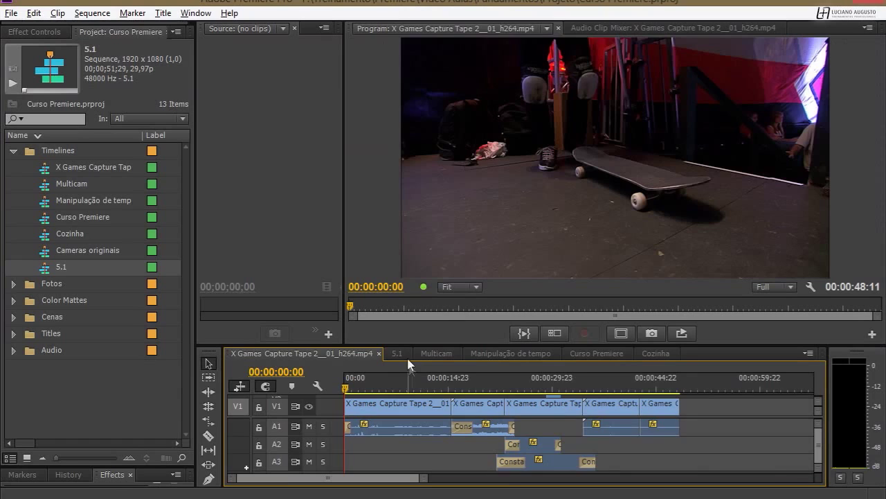
Step: Export the 5.1 sequence to the Media Encoder queue with format H.264
{"action": "left_click", "coordinate": [397, 353]}
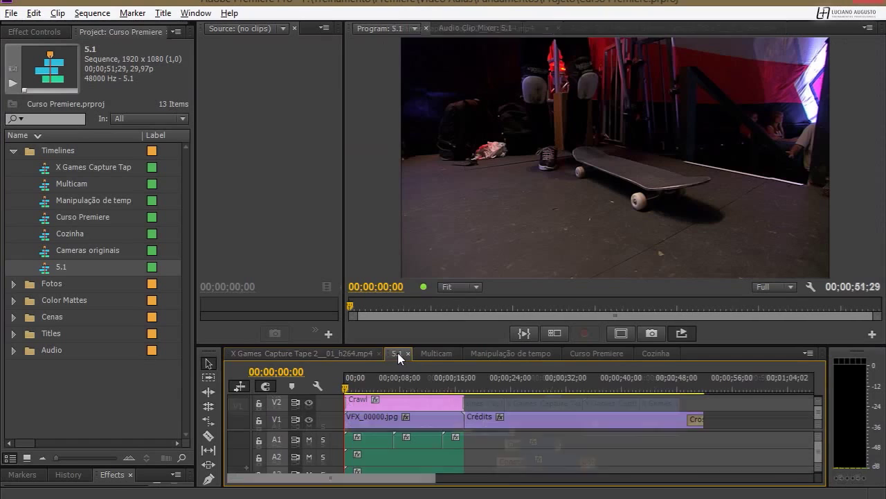
{"action": "key", "text": "ctrl+m"}
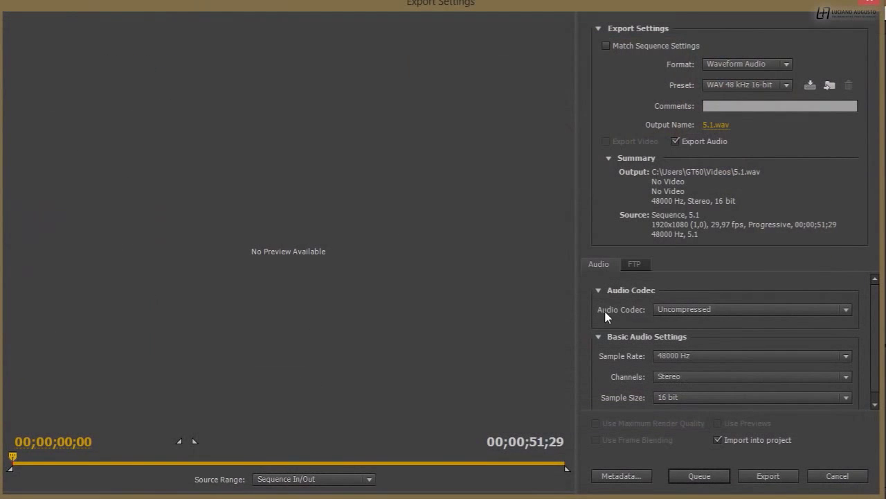
{"action": "left_click", "coordinate": [699, 476]}
{"action": "left_click", "coordinate": [734, 65]}
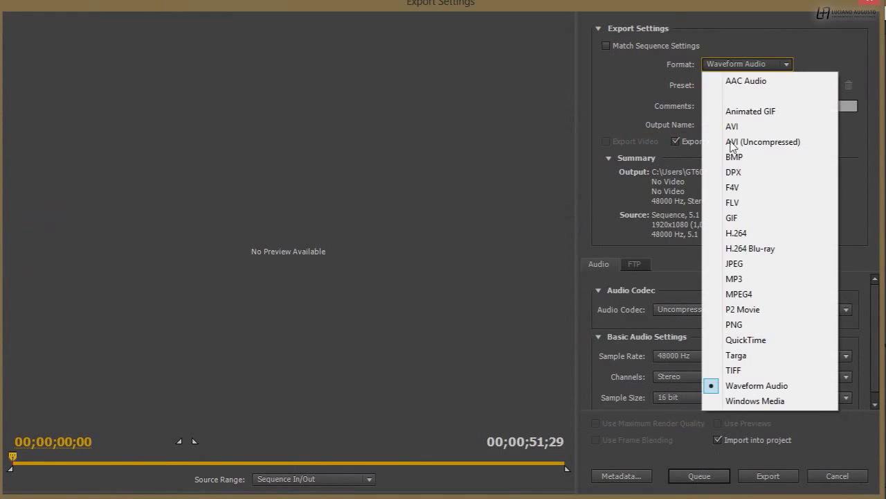
{"action": "left_click", "coordinate": [750, 234]}
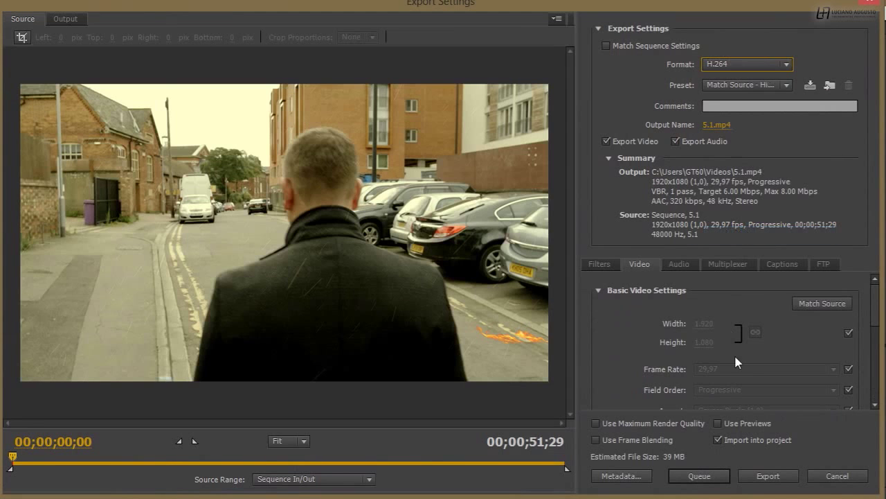
{"action": "left_click", "coordinate": [712, 478]}
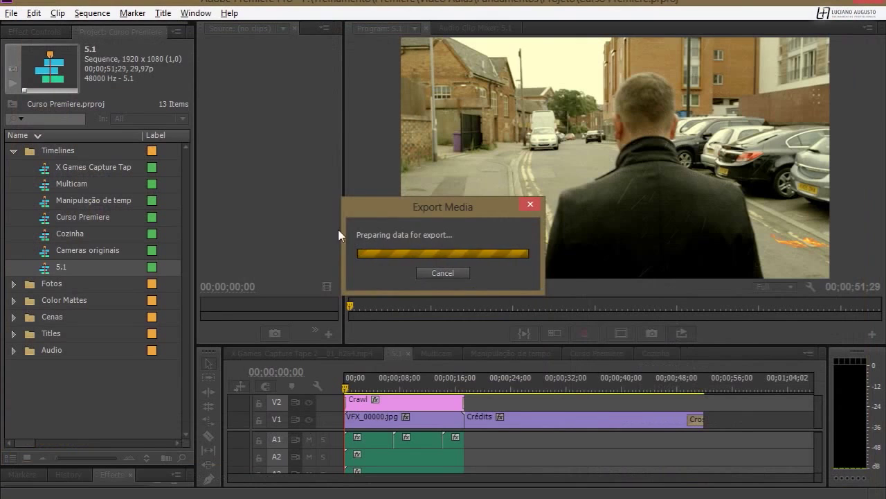
Step: Queue the Multicam and Manipulação de tempo sequences as H.264 exports
{"action": "left_click", "coordinate": [432, 351]}
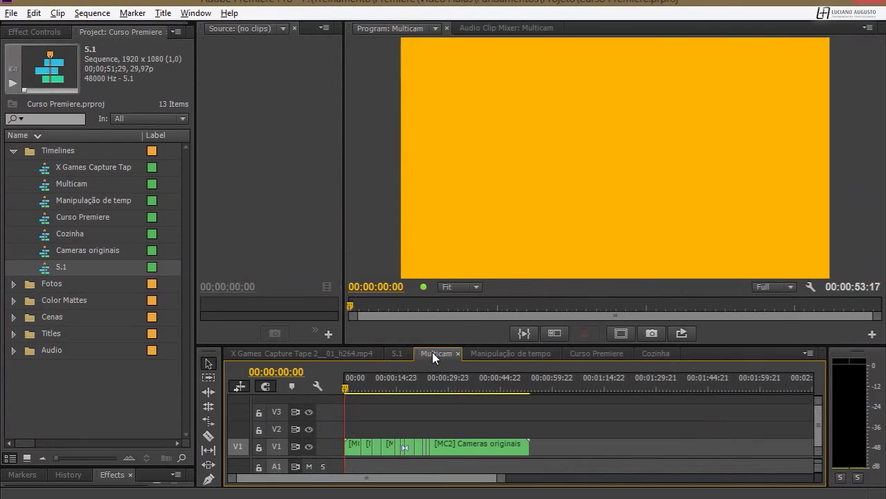
{"action": "key", "text": "ctrl+m"}
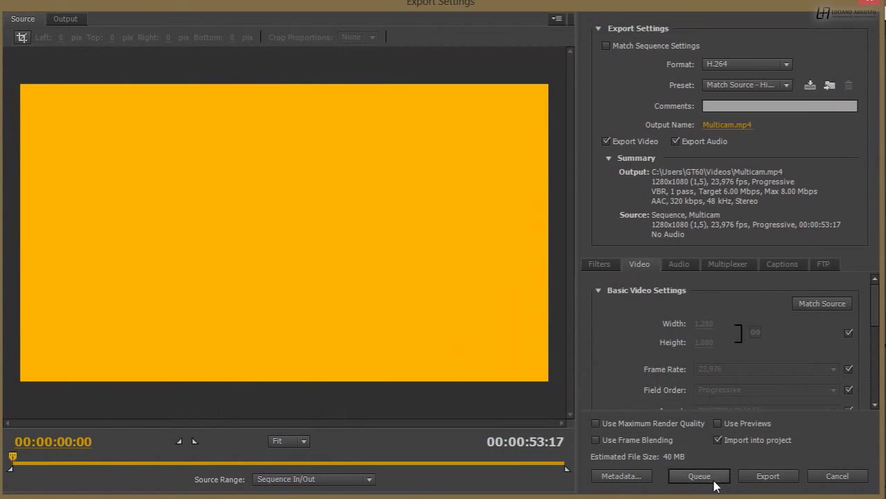
{"action": "left_click", "coordinate": [710, 476]}
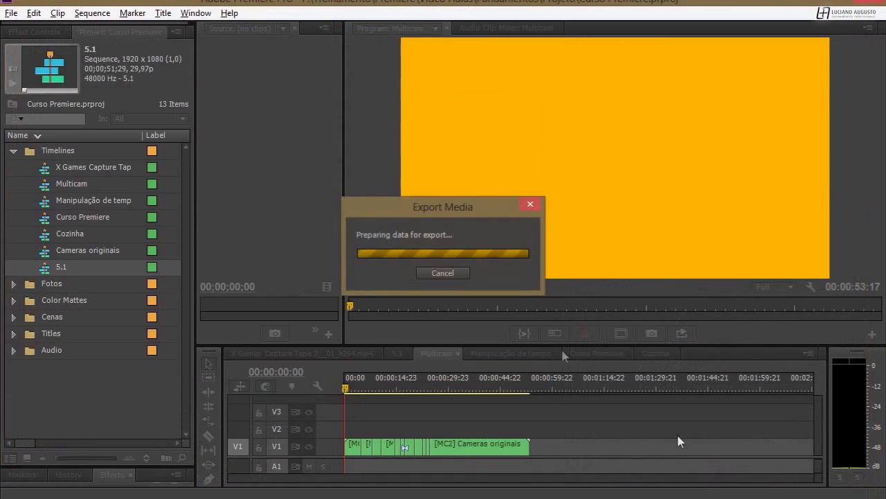
{"action": "left_click", "coordinate": [506, 353]}
{"action": "key", "text": "ctrl+m"}
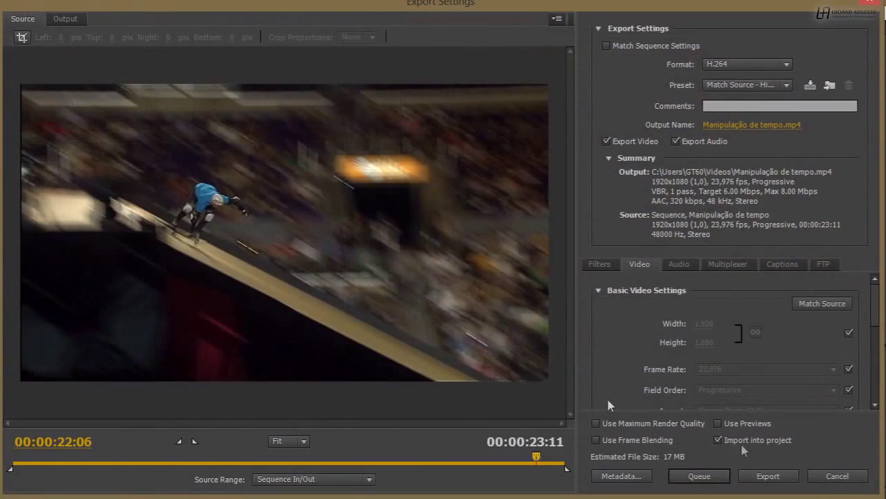
{"action": "left_click", "coordinate": [710, 475]}
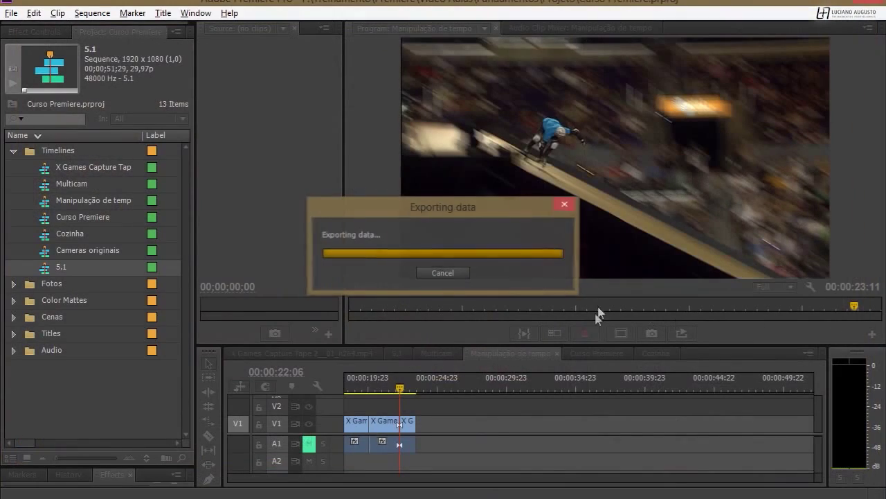
Step: Queue the Curso Premiere and Cozinha sequences as H.264 exports
{"action": "left_click", "coordinate": [588, 354]}
{"action": "key", "text": "ctrl+m"}
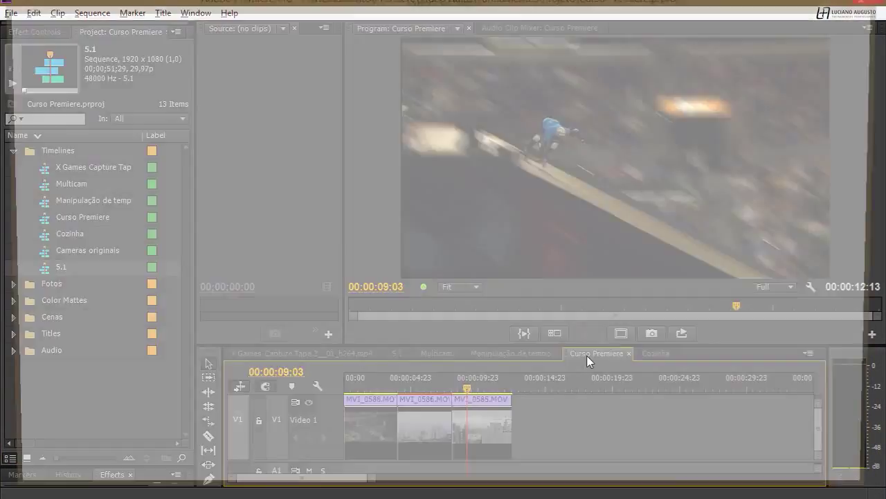
{"action": "left_click", "coordinate": [696, 476]}
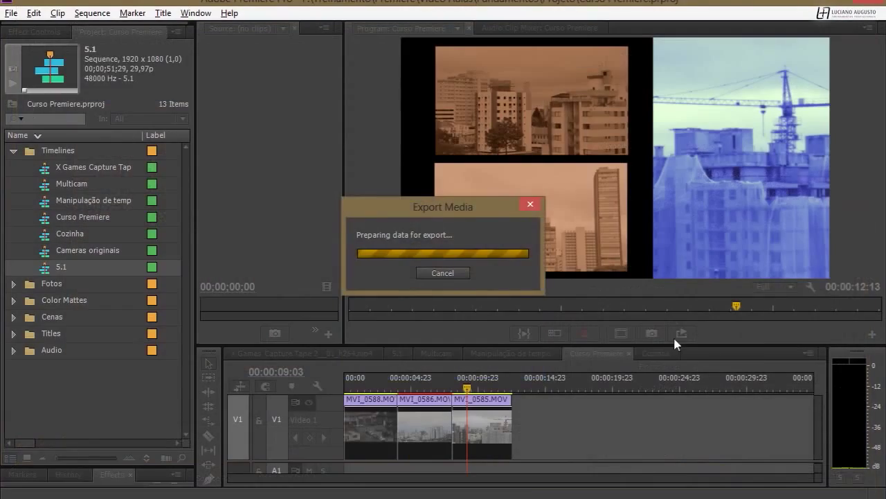
{"action": "left_click", "coordinate": [655, 354]}
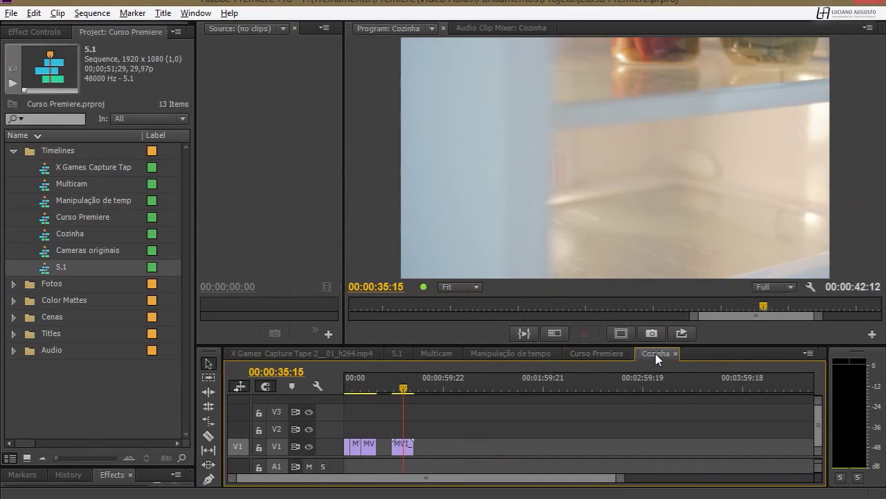
{"action": "key", "text": "ctrl+m"}
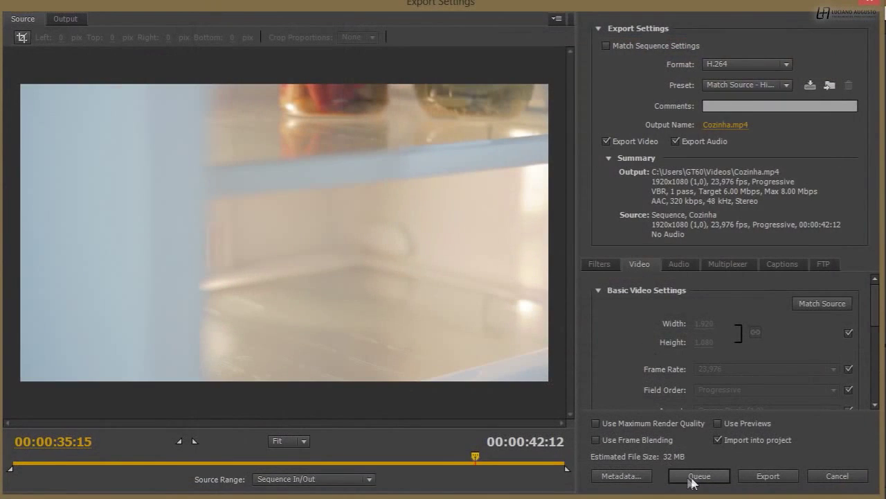
{"action": "left_click", "coordinate": [696, 477]}
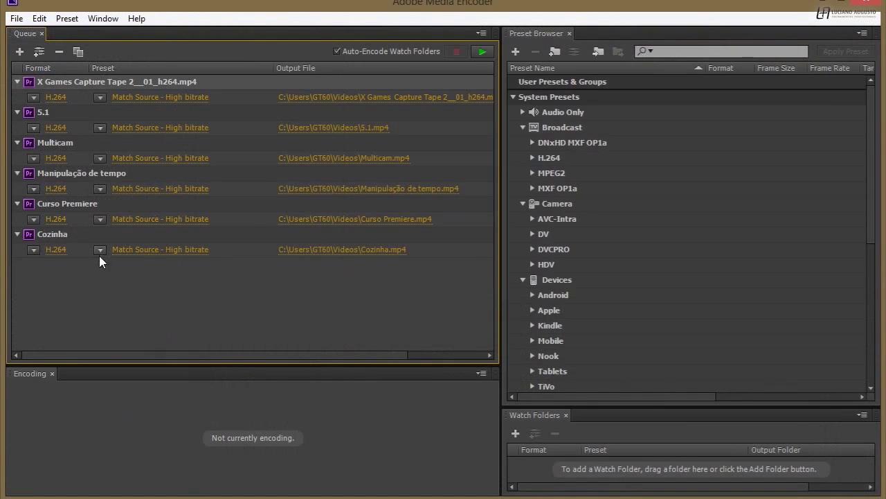
Step: Open Media Encoder's File menu to reach Add Source and related queue commands
{"action": "left_click", "coordinate": [17, 19]}
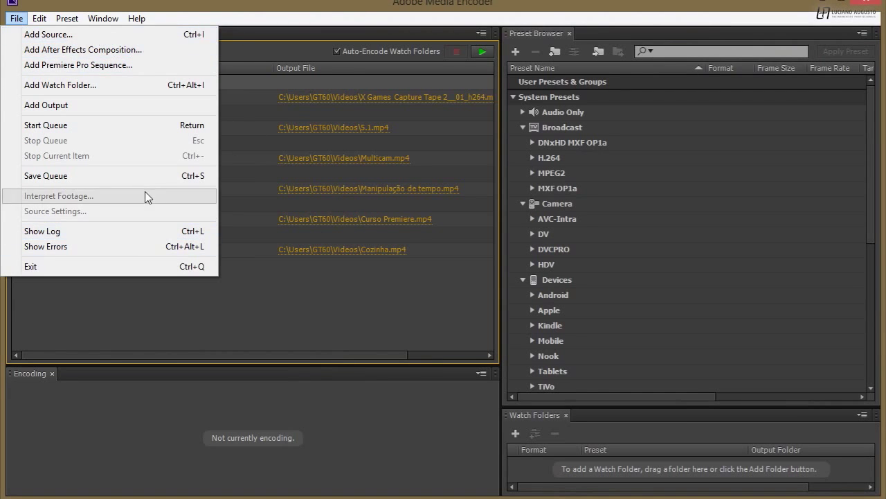
Step: Add MVI_0578.MOV from F:\Treinamento\Premiere\Video Aulas\Fundamentos\Cenas as a new queue source
{"action": "left_click", "coordinate": [96, 35]}
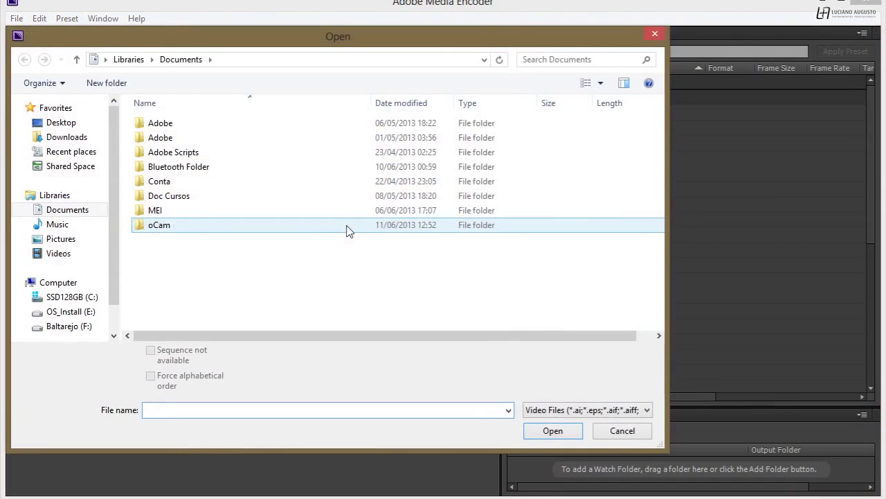
{"action": "left_click", "coordinate": [66, 325]}
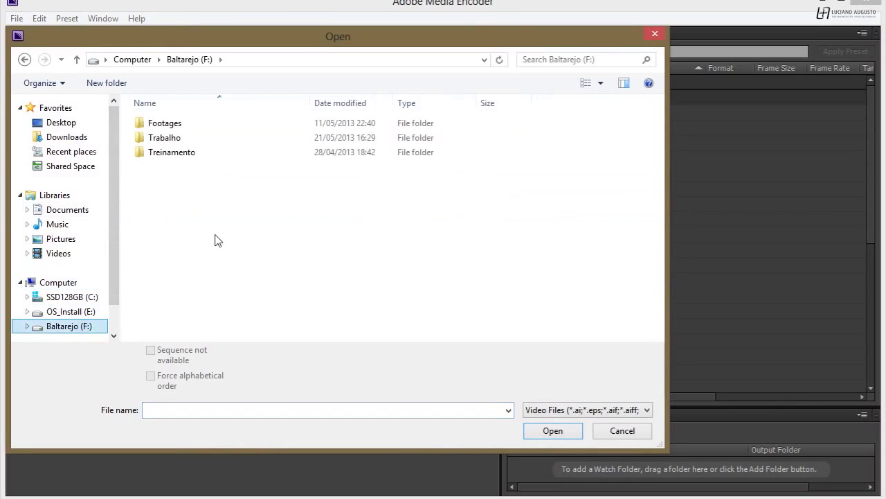
{"action": "double_click", "coordinate": [182, 152]}
{"action": "double_click", "coordinate": [174, 197]}
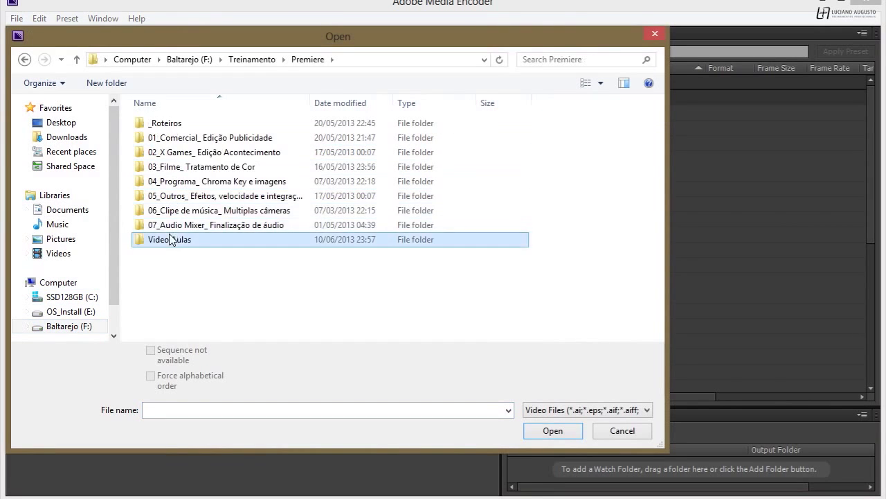
{"action": "double_click", "coordinate": [176, 238]}
{"action": "double_click", "coordinate": [175, 125]}
{"action": "double_click", "coordinate": [172, 138]}
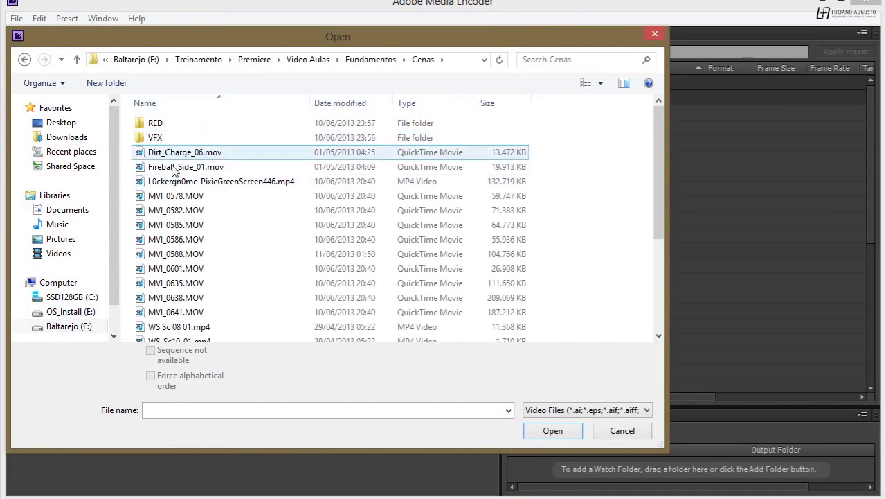
{"action": "double_click", "coordinate": [145, 198]}
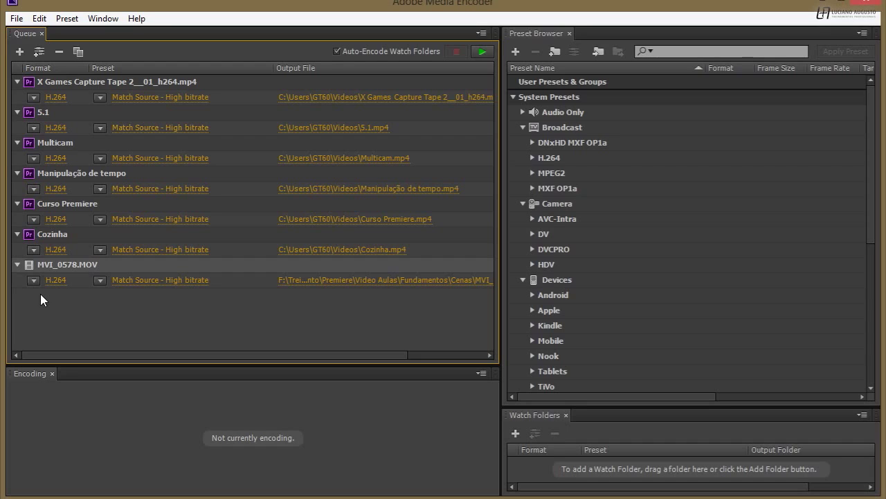
{"action": "left_click", "coordinate": [40, 295]}
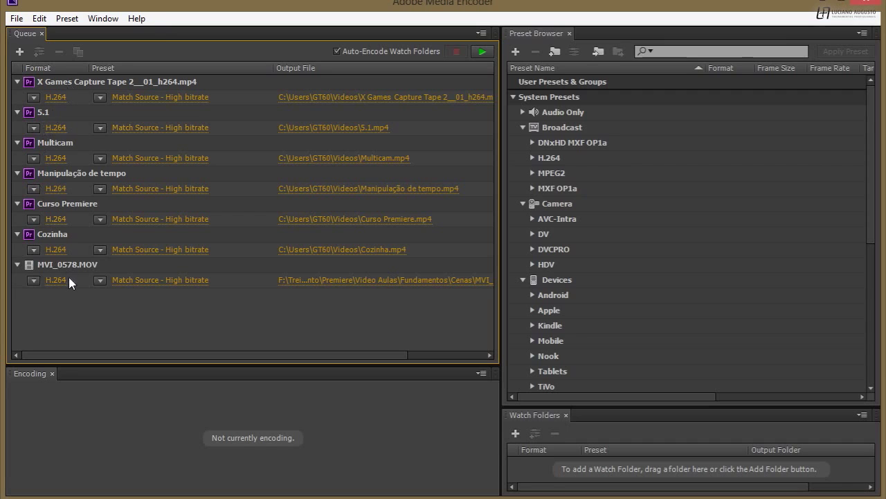
{"action": "left_click", "coordinate": [63, 270]}
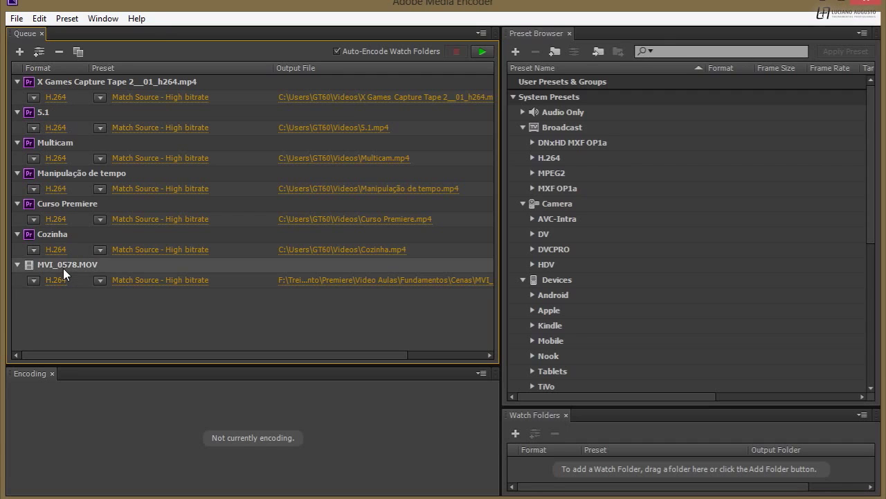
{"action": "left_click", "coordinate": [64, 82], "text": "shift"}
{"action": "left_click", "coordinate": [79, 313]}
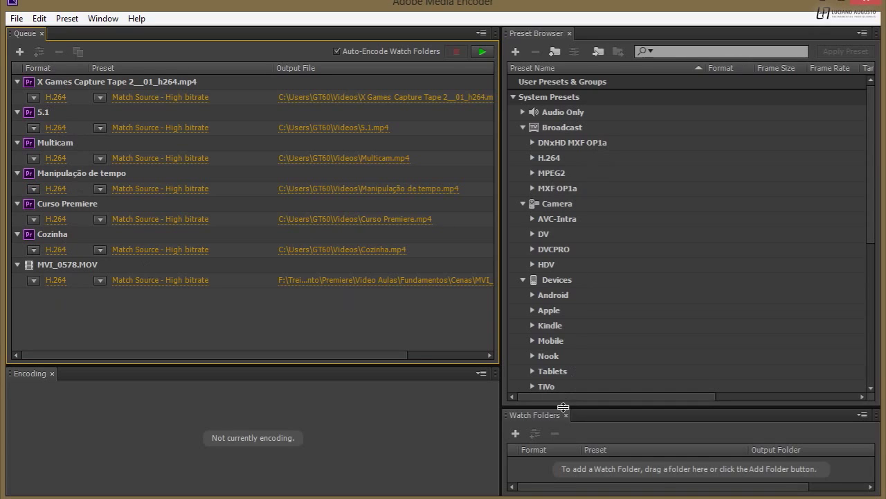
Step: Enlarge the watch folders area and expand Web Video > Vimeo in the Preset Browser
{"action": "left_click_drag", "start_coordinate": [564, 405], "coordinate": [564, 392]}
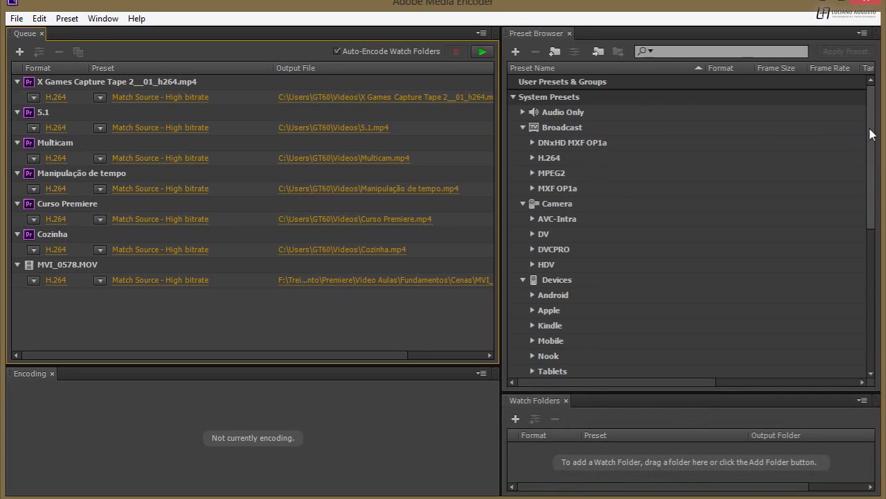
{"action": "left_click_drag", "start_coordinate": [871, 134], "coordinate": [846, 288]}
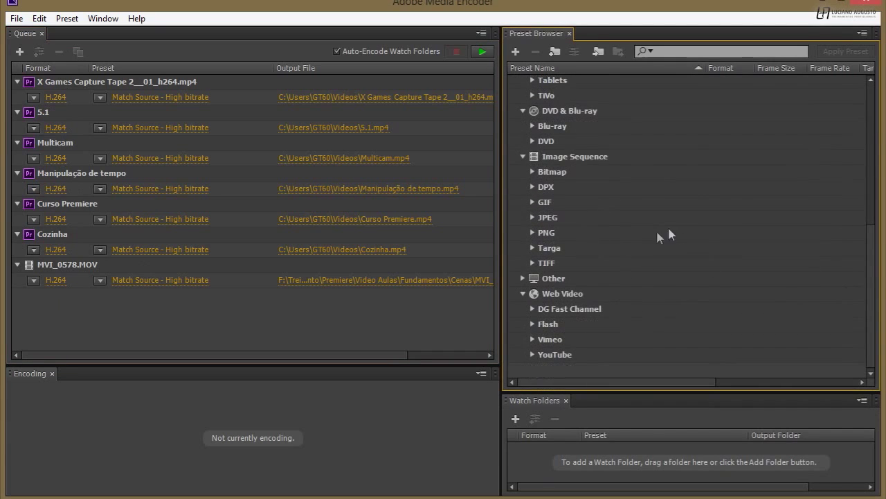
{"action": "left_click", "coordinate": [547, 295]}
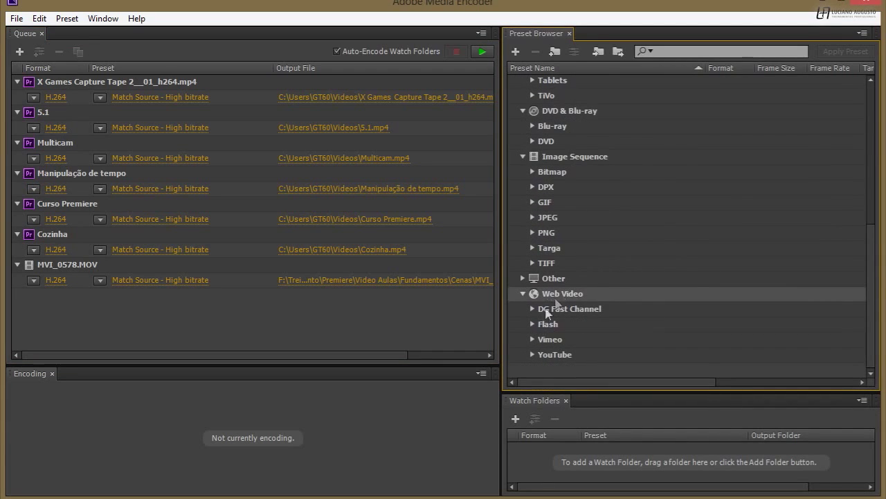
{"action": "left_click", "coordinate": [533, 339]}
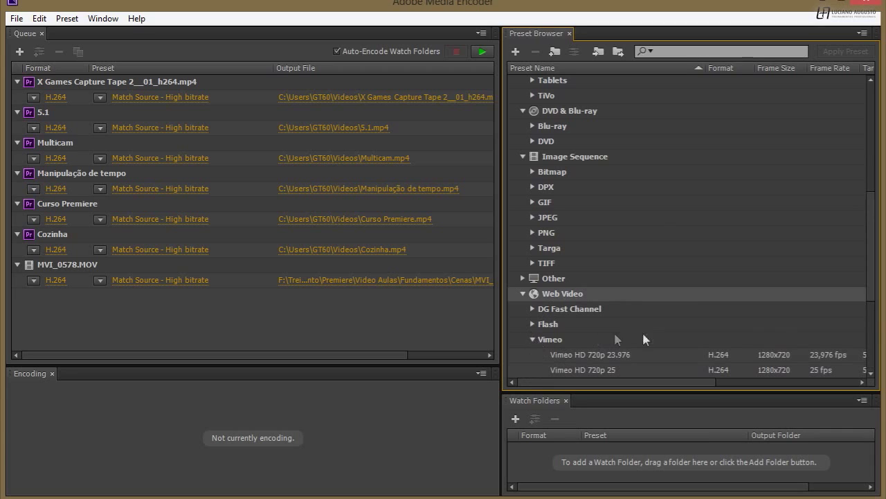
{"action": "left_click_drag", "start_coordinate": [874, 270], "coordinate": [859, 285]}
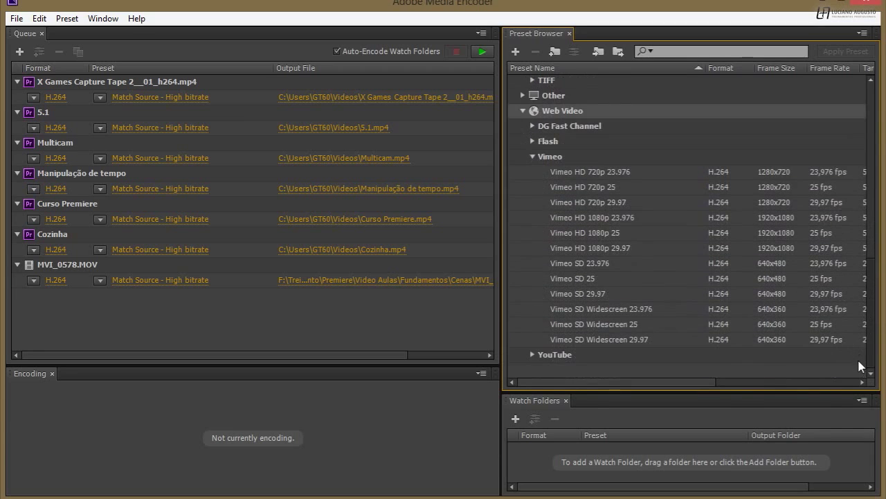
Step: Scroll up to DVD & Blu-ray and expand Blu-ray to list HD 720p and HD 1080i
{"action": "scroll", "coordinate": [851, 243], "scroll_direction": "up", "scroll_amount": 3}
{"action": "scroll", "coordinate": [851, 243], "scroll_direction": "up", "scroll_amount": 2}
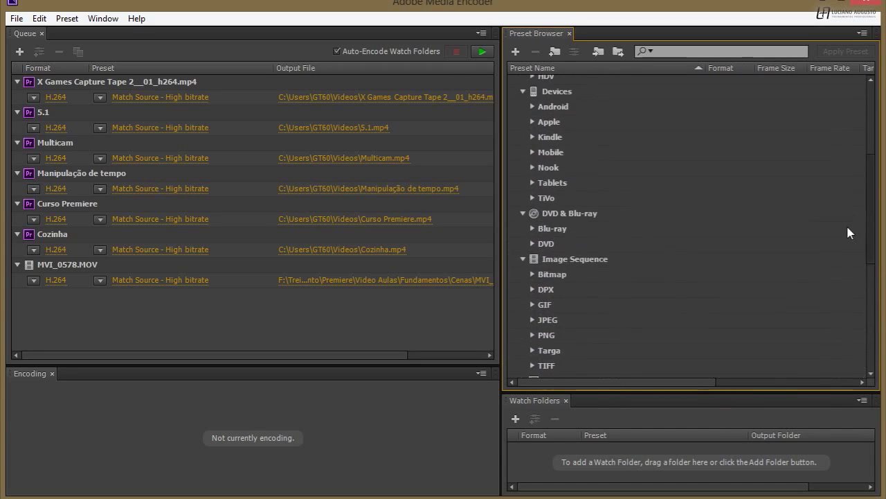
{"action": "left_click", "coordinate": [533, 229]}
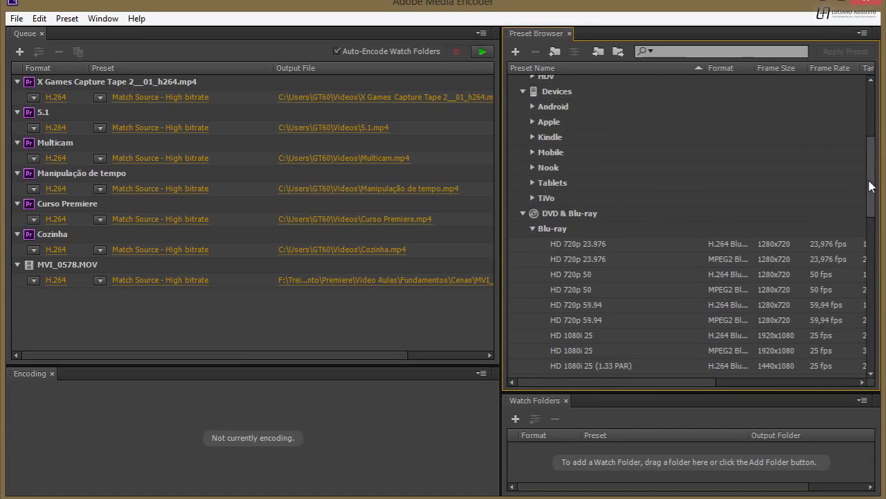
{"action": "left_click_drag", "start_coordinate": [867, 188], "coordinate": [859, 173]}
{"action": "scroll", "coordinate": [854, 159], "scroll_direction": "up", "scroll_amount": 2}
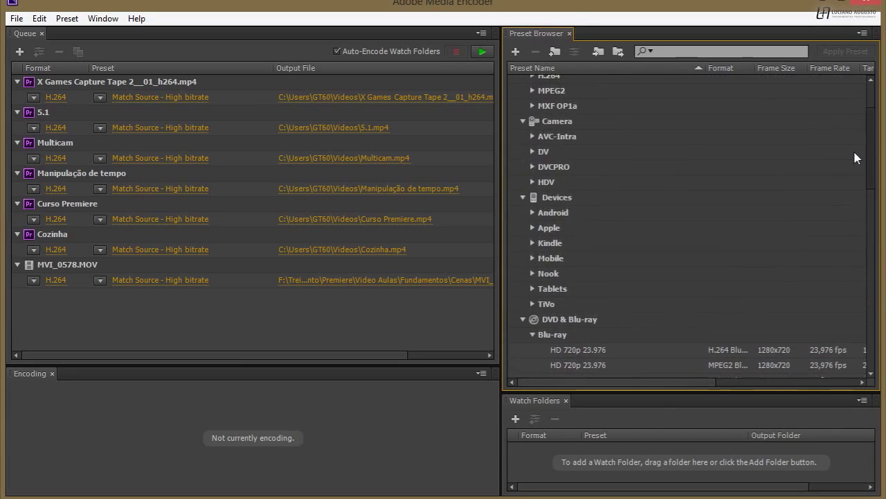
{"action": "scroll", "coordinate": [850, 138], "scroll_direction": "up", "scroll_amount": 3}
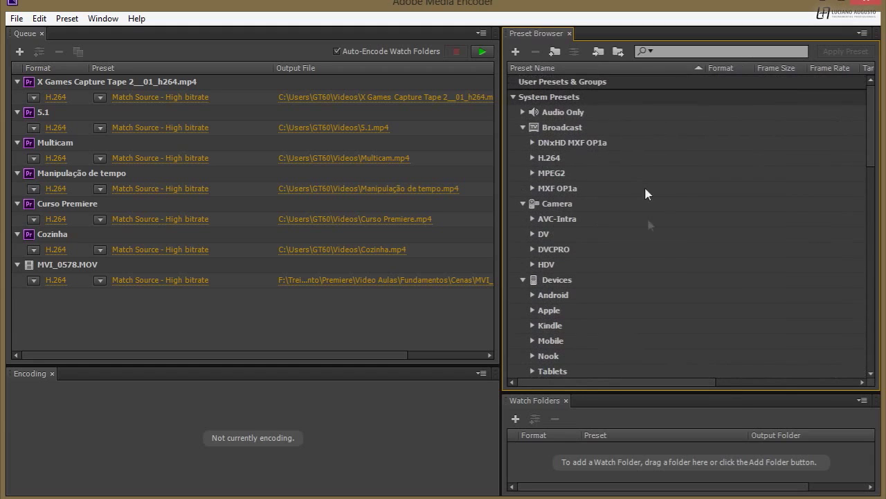
Step: Expand and collapse the HDV, DVCPRO, DV and AVC-Intra camera preset groups
{"action": "left_click", "coordinate": [531, 265]}
{"action": "left_click", "coordinate": [532, 249]}
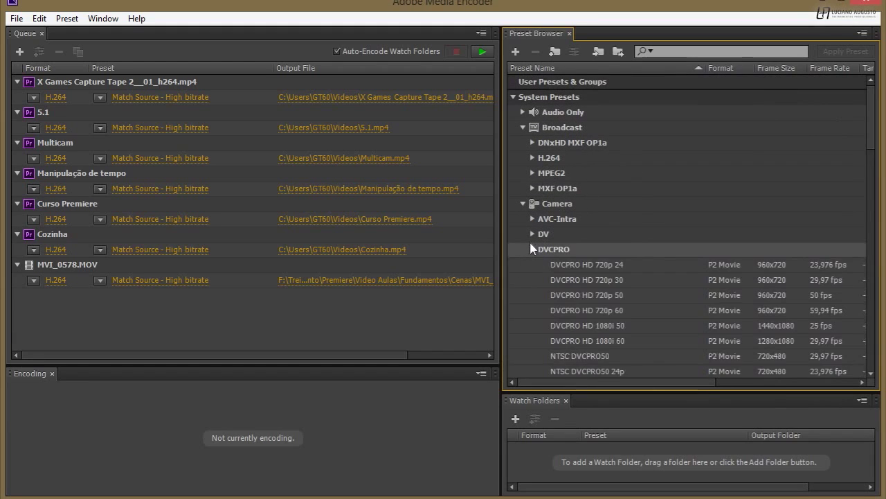
{"action": "left_click", "coordinate": [531, 234]}
{"action": "left_click", "coordinate": [532, 218]}
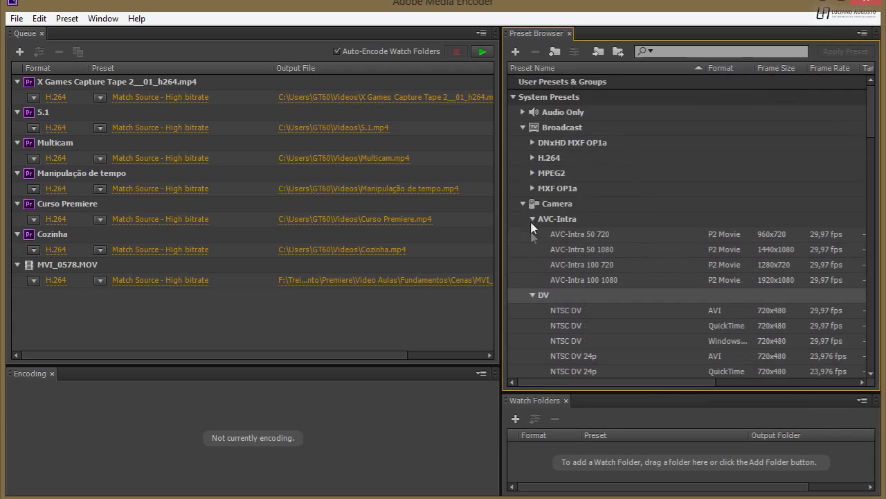
{"action": "left_click", "coordinate": [532, 218]}
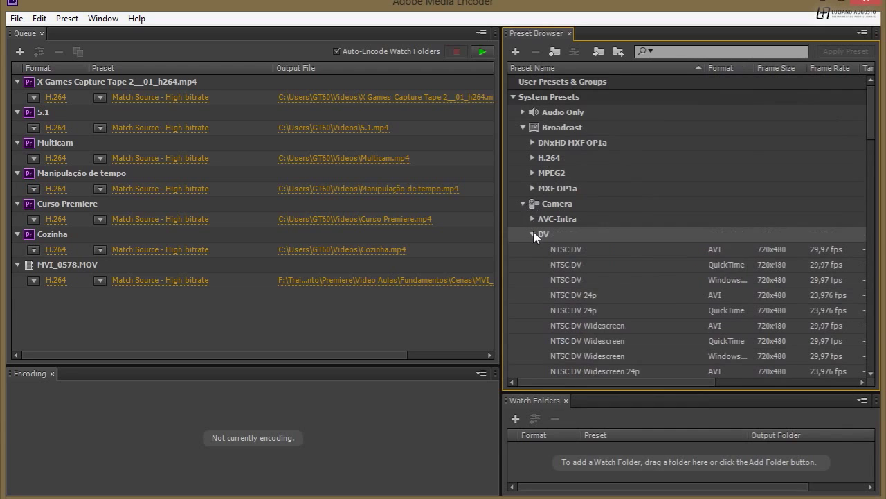
{"action": "left_click", "coordinate": [532, 233]}
{"action": "left_click", "coordinate": [532, 249]}
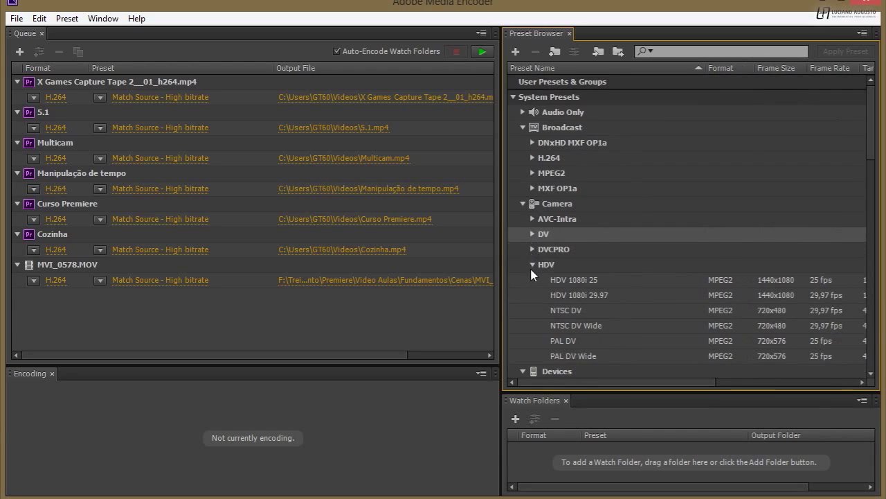
{"action": "left_click", "coordinate": [532, 264]}
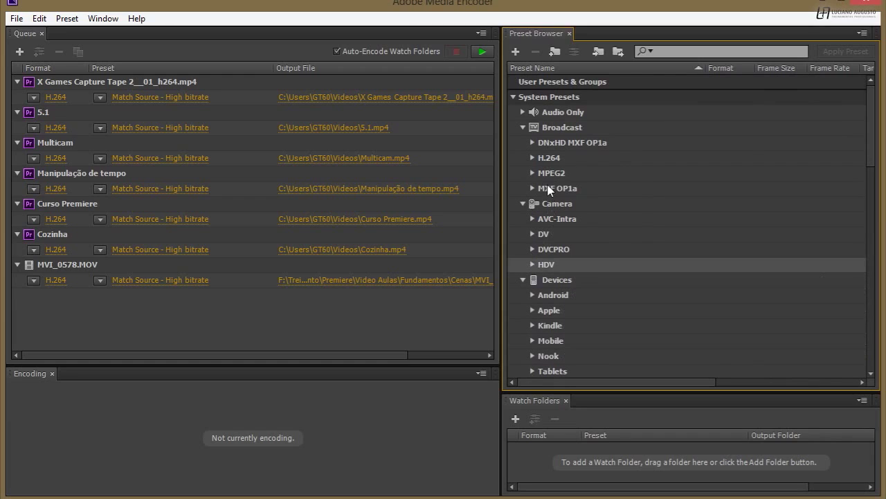
Step: Browse MXF OP1a > XDCAM HD, inspect XDCAM HD 50 NTSC 60i, then collapse both groups
{"action": "left_click", "coordinate": [530, 188]}
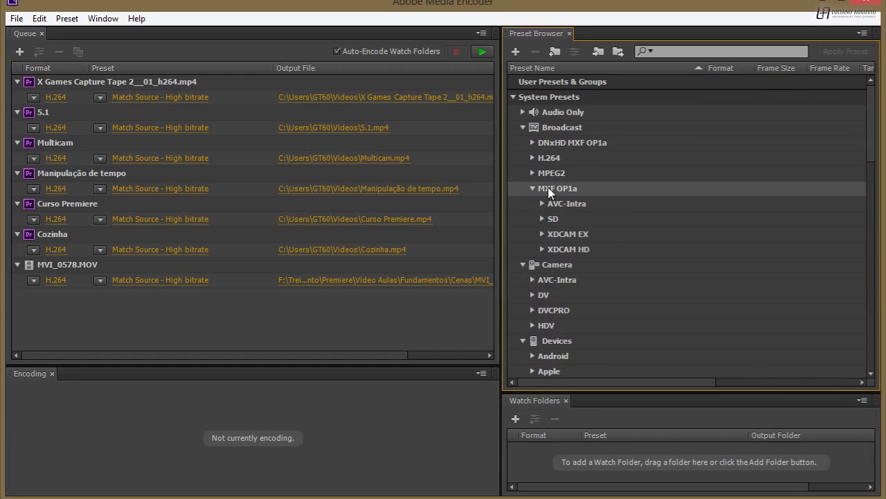
{"action": "left_click", "coordinate": [558, 252]}
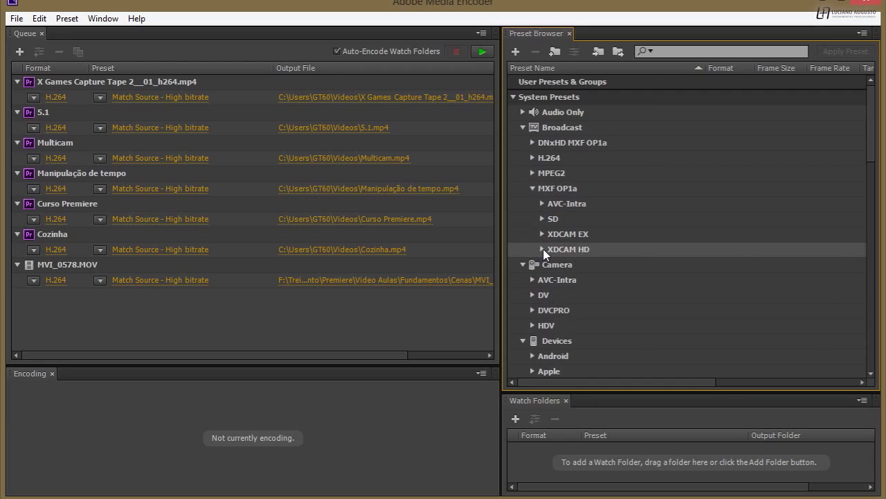
{"action": "left_click", "coordinate": [544, 251]}
{"action": "scroll", "coordinate": [599, 297], "scroll_direction": "down", "scroll_amount": 2}
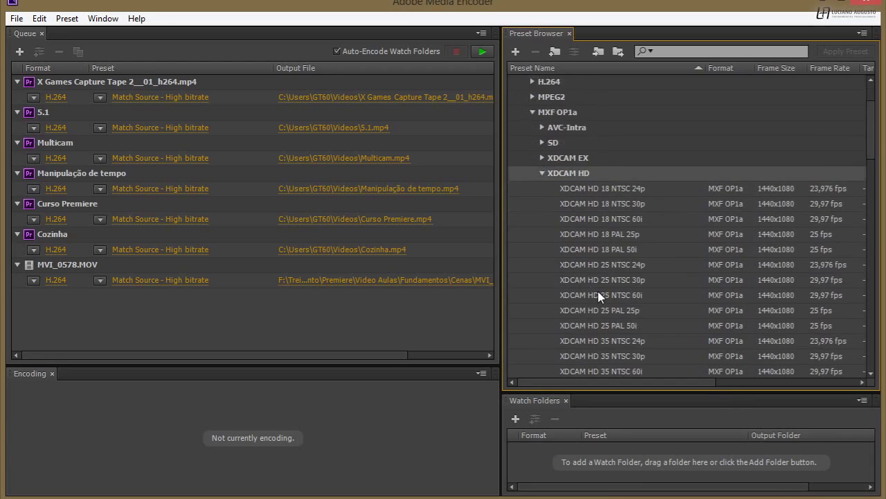
{"action": "scroll", "coordinate": [599, 296], "scroll_direction": "down", "scroll_amount": 4}
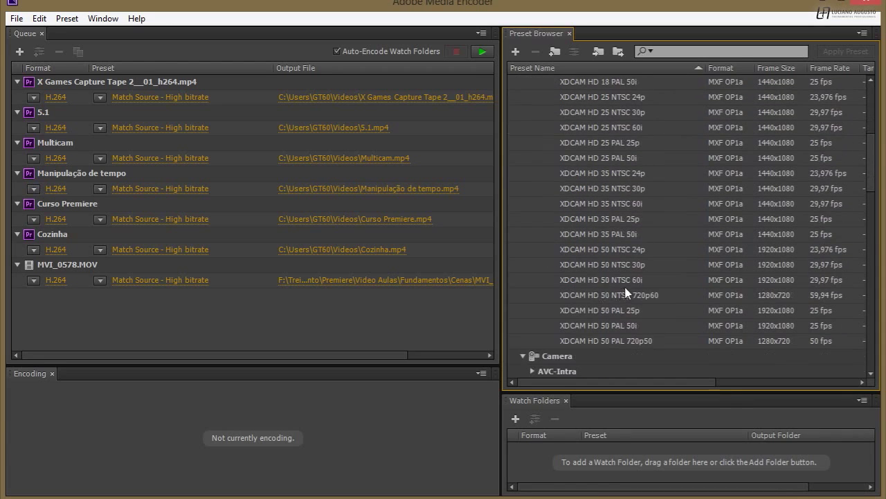
{"action": "left_click", "coordinate": [567, 284]}
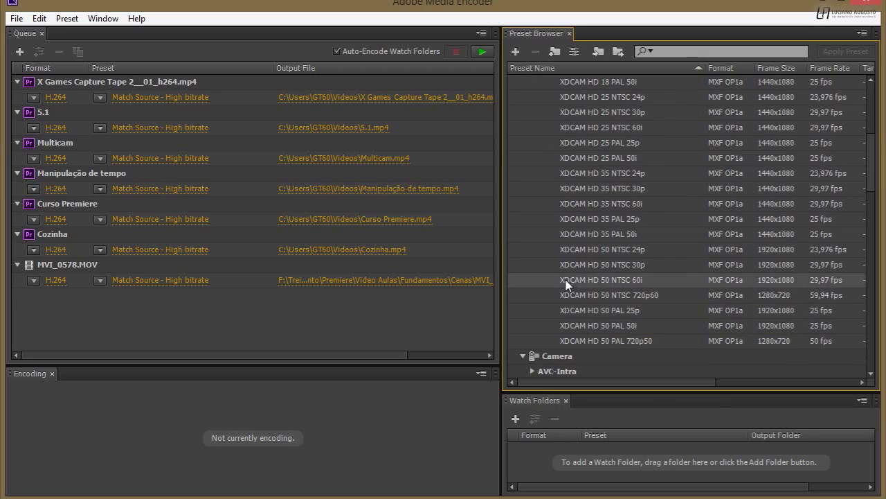
{"action": "mouse_move", "coordinate": [587, 285]}
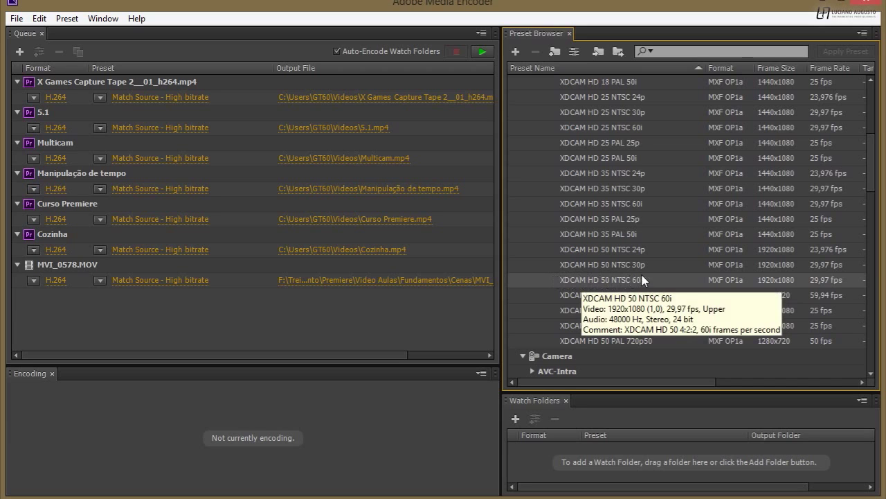
{"action": "scroll", "coordinate": [542, 279], "scroll_direction": "up", "scroll_amount": 3}
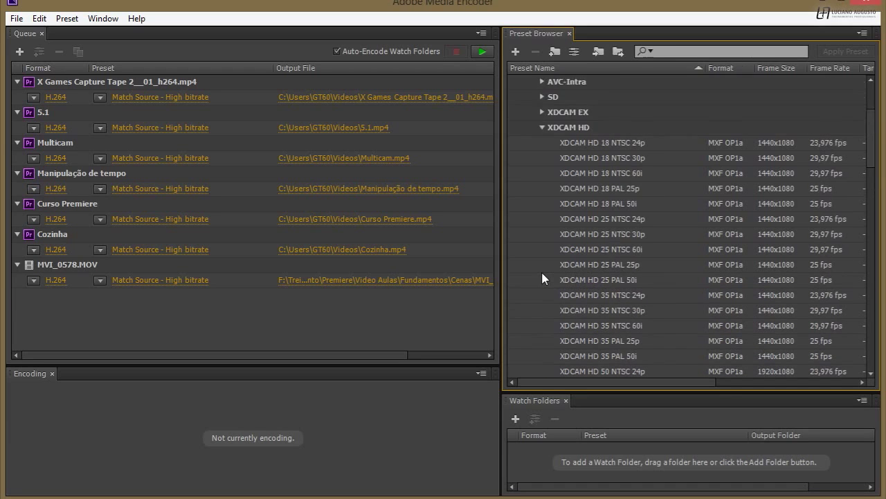
{"action": "scroll", "coordinate": [542, 279], "scroll_direction": "up", "scroll_amount": 3}
{"action": "left_click", "coordinate": [542, 249]}
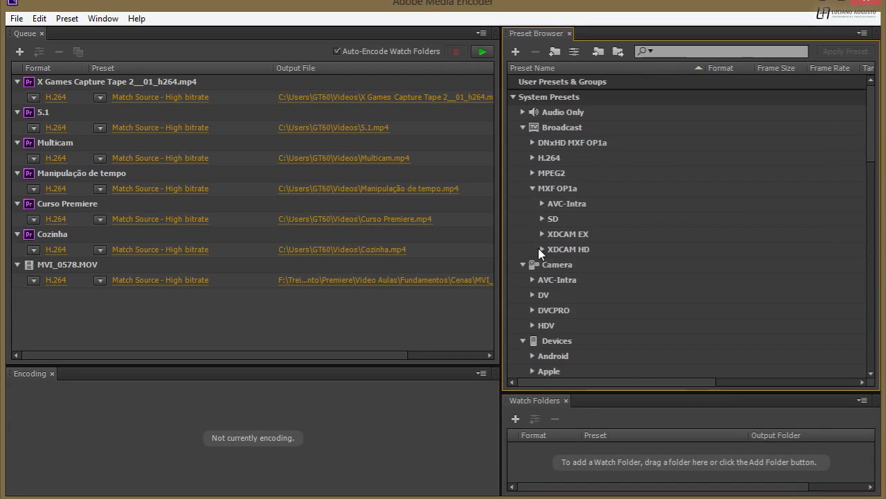
{"action": "left_click", "coordinate": [533, 188]}
Step: Scroll down to Web Video > Vimeo and select the Vimeo HD 1080p 25 preset
{"action": "scroll", "coordinate": [581, 168], "scroll_direction": "down", "scroll_amount": 2}
{"action": "scroll", "coordinate": [582, 168], "scroll_direction": "up", "scroll_amount": 1}
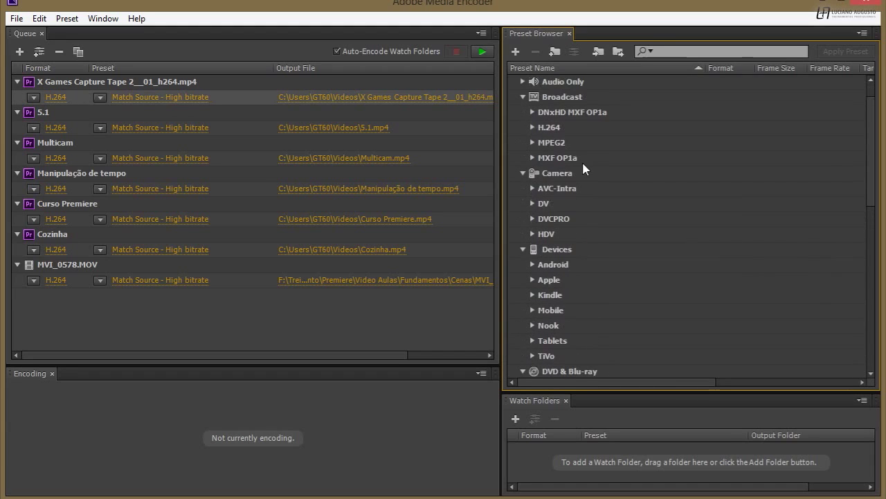
{"action": "scroll", "coordinate": [582, 169], "scroll_direction": "down", "scroll_amount": 1}
{"action": "scroll", "coordinate": [581, 168], "scroll_direction": "down", "scroll_amount": 5}
{"action": "scroll", "coordinate": [581, 169], "scroll_direction": "down", "scroll_amount": 3}
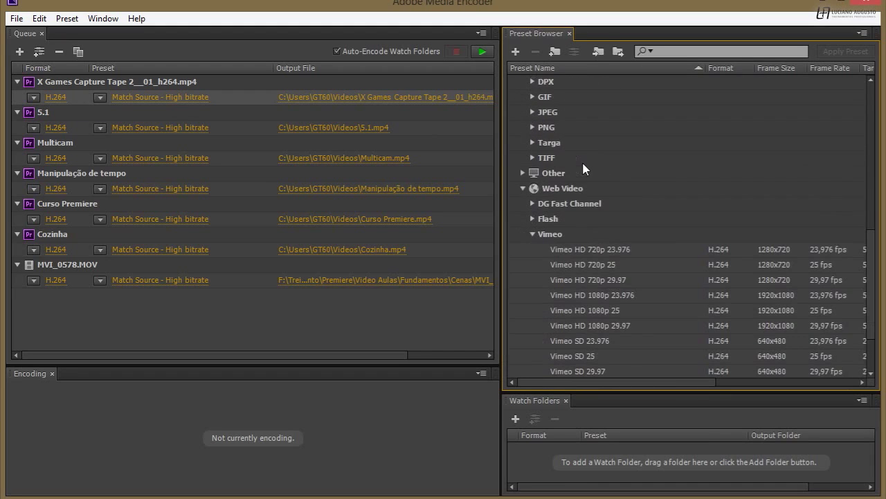
{"action": "scroll", "coordinate": [582, 169], "scroll_direction": "down", "scroll_amount": 1}
{"action": "left_click", "coordinate": [574, 257]}
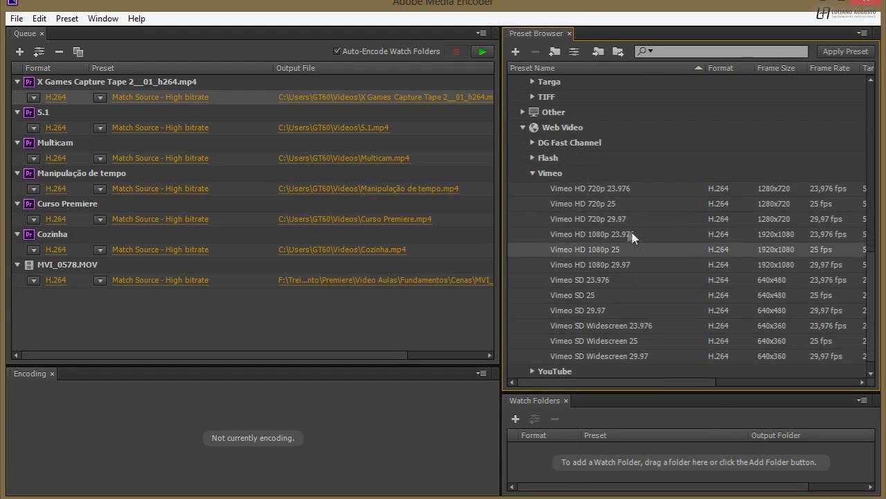
Step: Drag the Vimeo HD 720p 29.97 preset onto the X Games Capture Tape queue item
{"action": "left_click", "coordinate": [591, 224]}
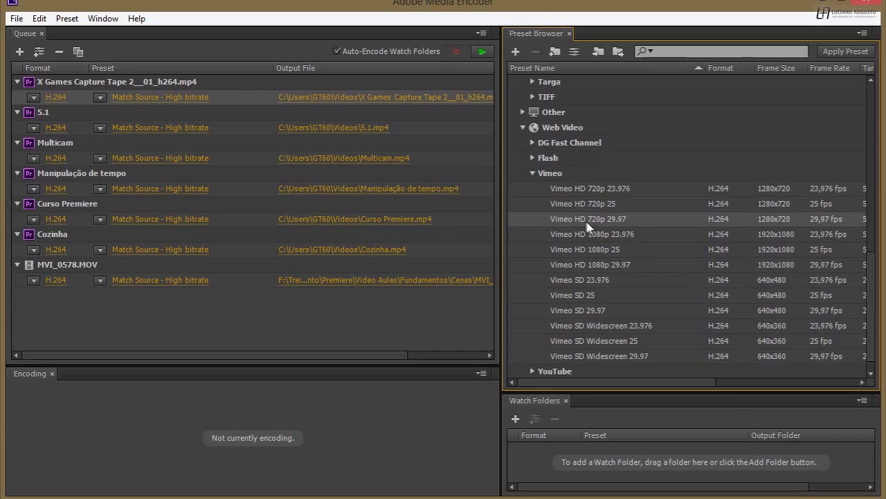
{"action": "left_click_drag", "start_coordinate": [587, 228], "coordinate": [60, 98]}
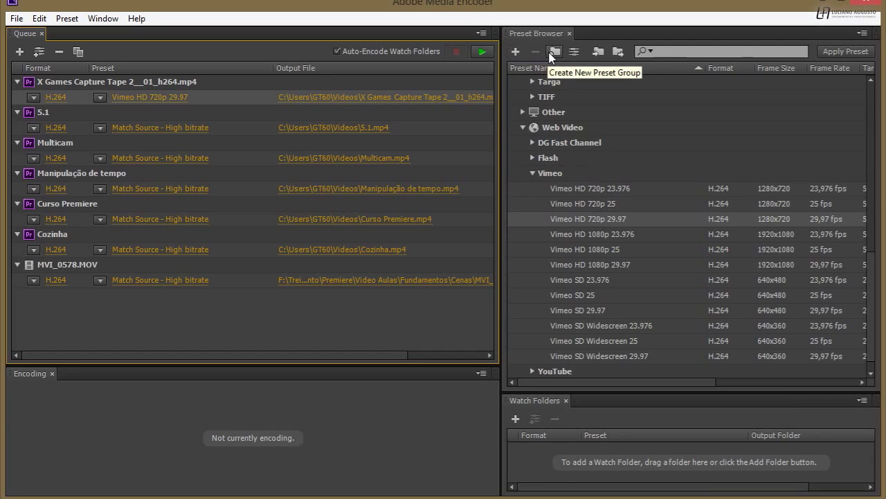
Step: Collapse the Vimeo, Image Sequence, DVD & Blu-ray, Devices, Camera, Broadcast and Web Video preset groups
{"action": "left_click", "coordinate": [531, 176]}
{"action": "left_click", "coordinate": [526, 157]}
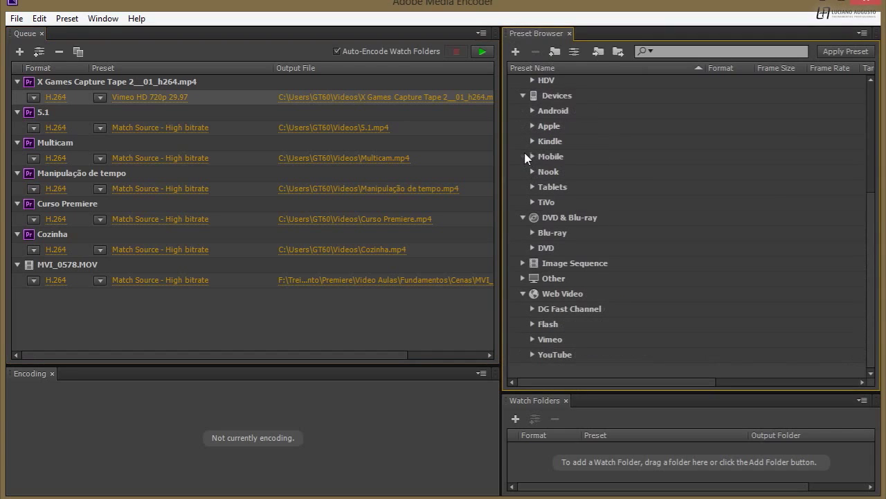
{"action": "left_click", "coordinate": [524, 218]}
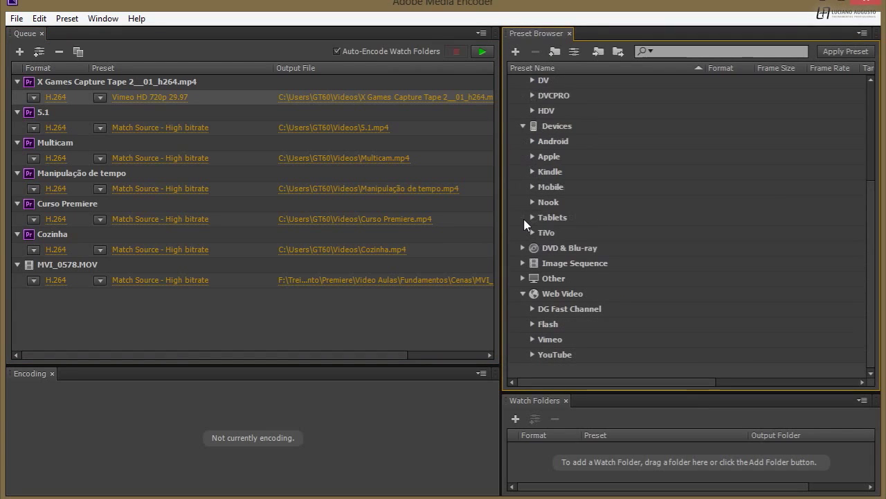
{"action": "left_click", "coordinate": [523, 127]}
{"action": "left_click", "coordinate": [525, 155]}
{"action": "left_click", "coordinate": [522, 127]}
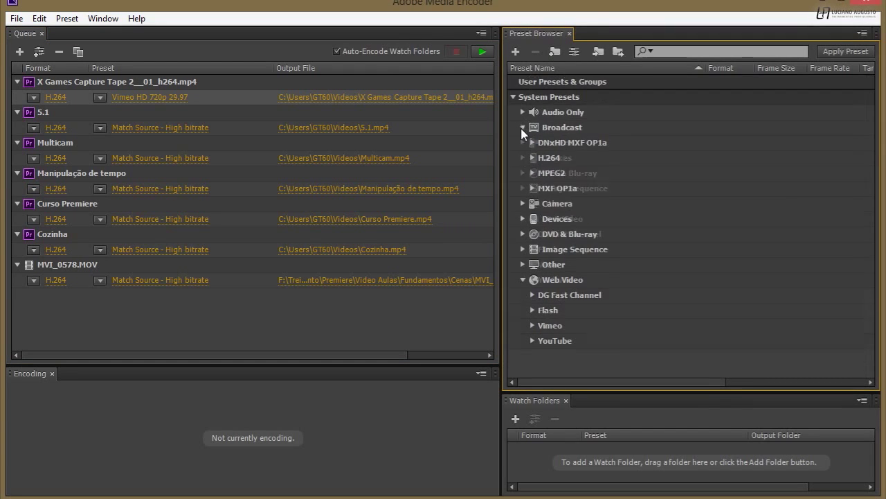
{"action": "left_click", "coordinate": [522, 218]}
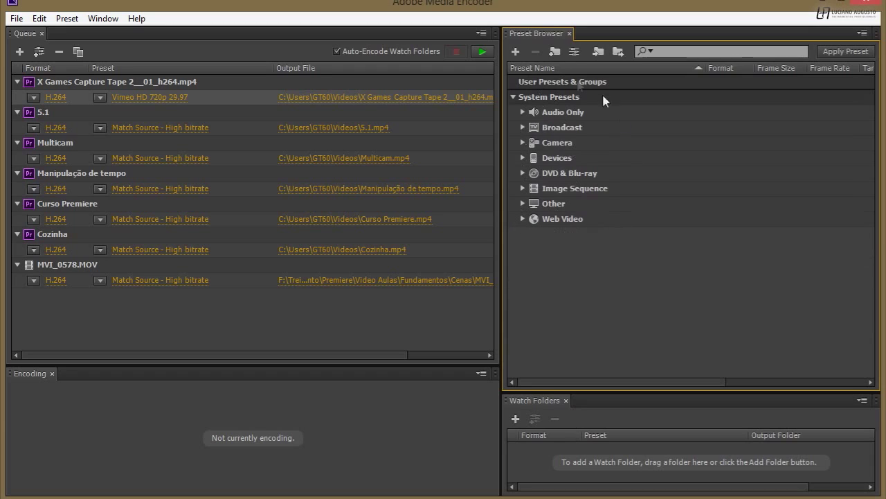
Step: Search the presets for 'h.264', browse the results, then clear the search
{"action": "left_click", "coordinate": [672, 50]}
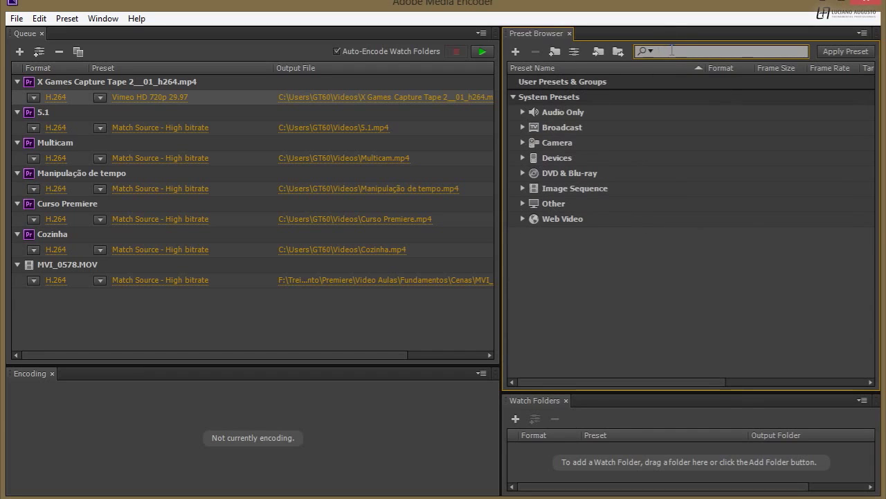
{"action": "type", "text": "h.26"}
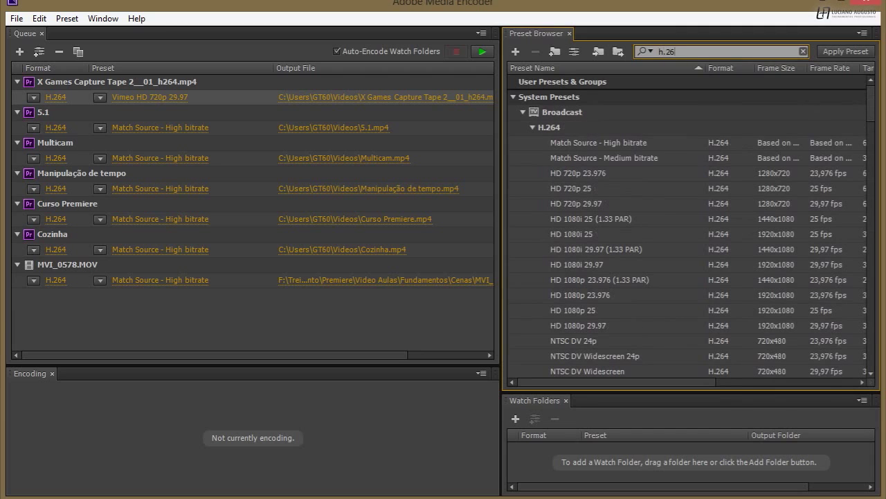
{"action": "type", "text": "4"}
{"action": "scroll", "coordinate": [615, 227], "scroll_direction": "down", "scroll_amount": 2}
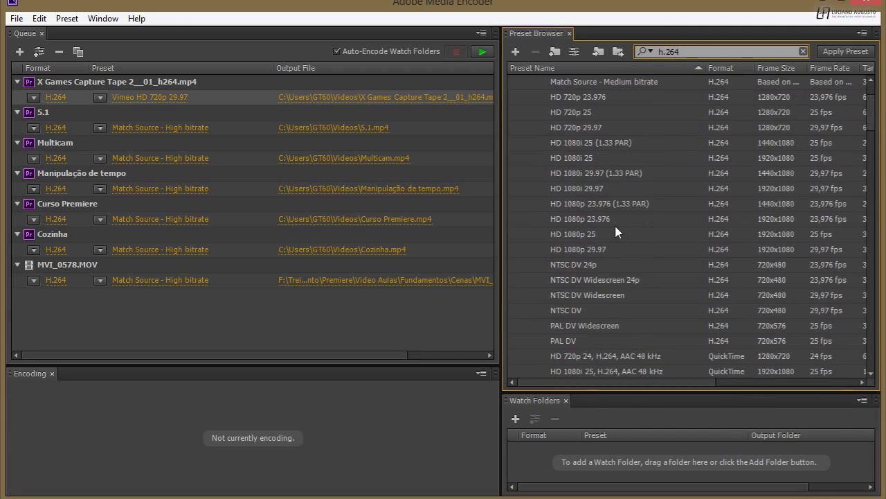
{"action": "scroll", "coordinate": [615, 227], "scroll_direction": "down", "scroll_amount": 5}
{"action": "scroll", "coordinate": [615, 227], "scroll_direction": "down", "scroll_amount": 3}
{"action": "scroll", "coordinate": [615, 227], "scroll_direction": "down", "scroll_amount": 4}
{"action": "scroll", "coordinate": [616, 232], "scroll_direction": "down", "scroll_amount": 5}
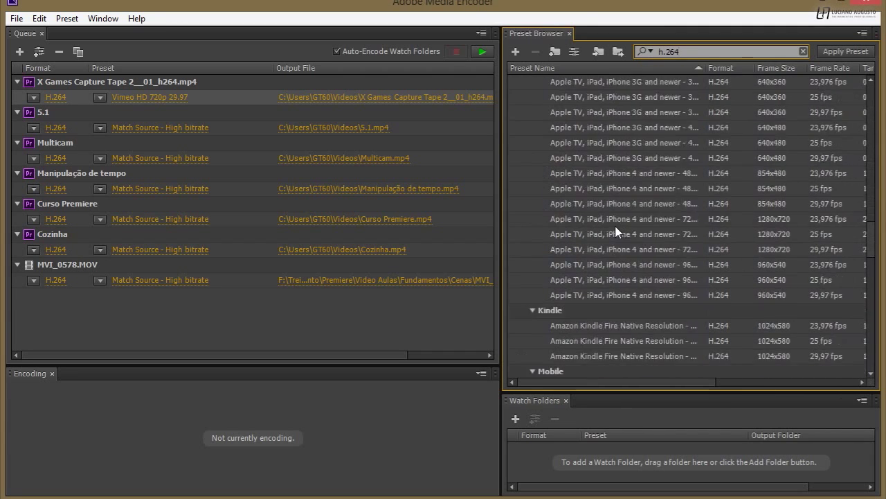
{"action": "scroll", "coordinate": [617, 232], "scroll_direction": "down", "scroll_amount": 5}
{"action": "scroll", "coordinate": [616, 232], "scroll_direction": "down", "scroll_amount": 5}
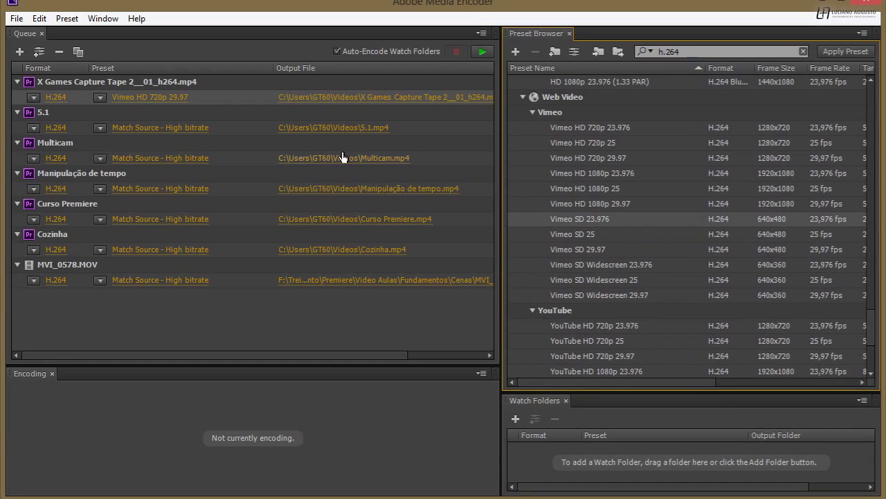
{"action": "left_click", "coordinate": [803, 51]}
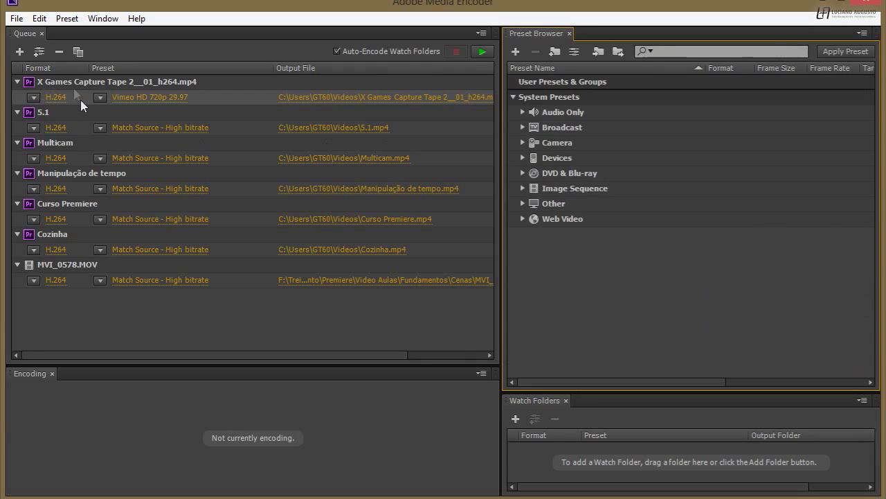
Step: Add outputs to the X Games Capture Tape clip, then remove the accidental fourth output
{"action": "left_click", "coordinate": [68, 81]}
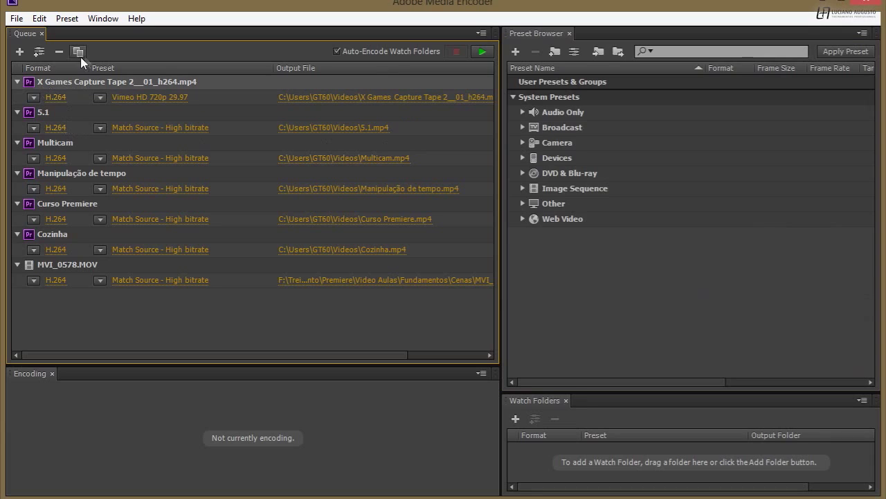
{"action": "left_click", "coordinate": [38, 52]}
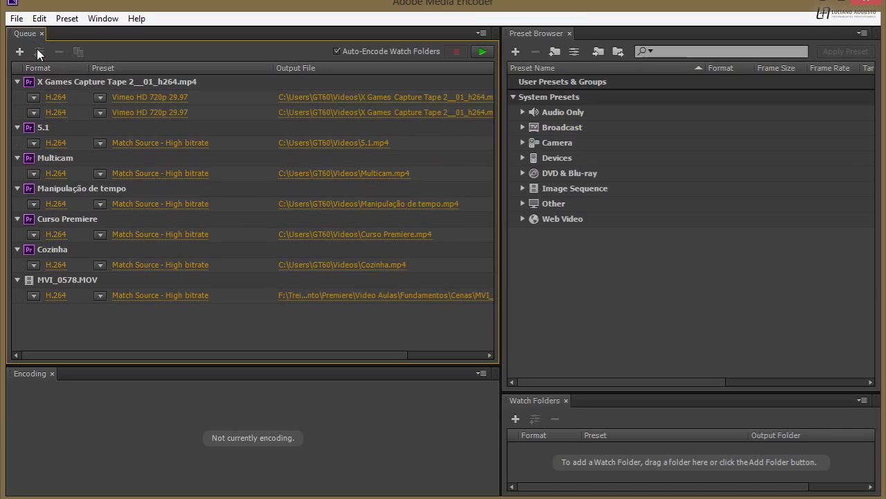
{"action": "left_click", "coordinate": [74, 82]}
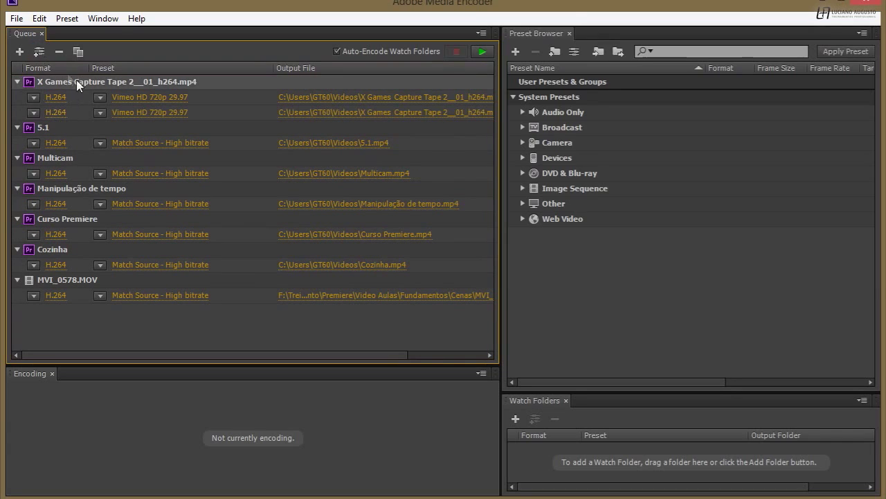
{"action": "left_click", "coordinate": [39, 52]}
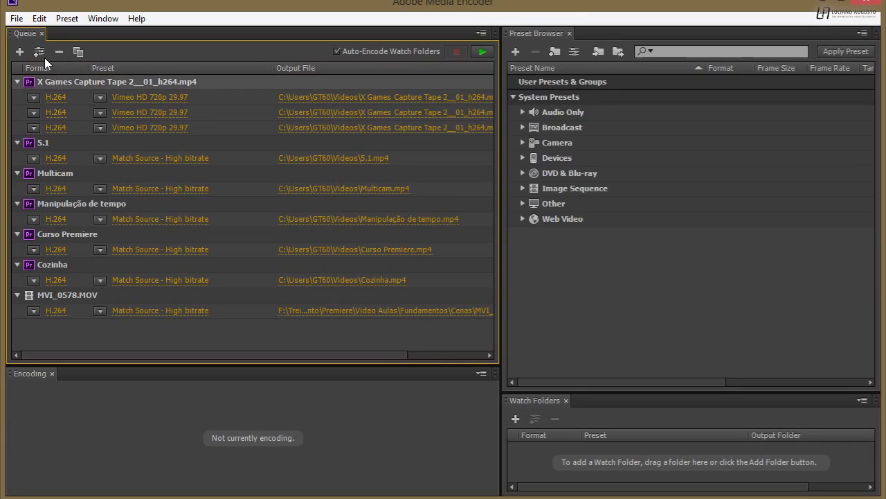
{"action": "left_click", "coordinate": [42, 54]}
{"action": "left_click", "coordinate": [83, 144]}
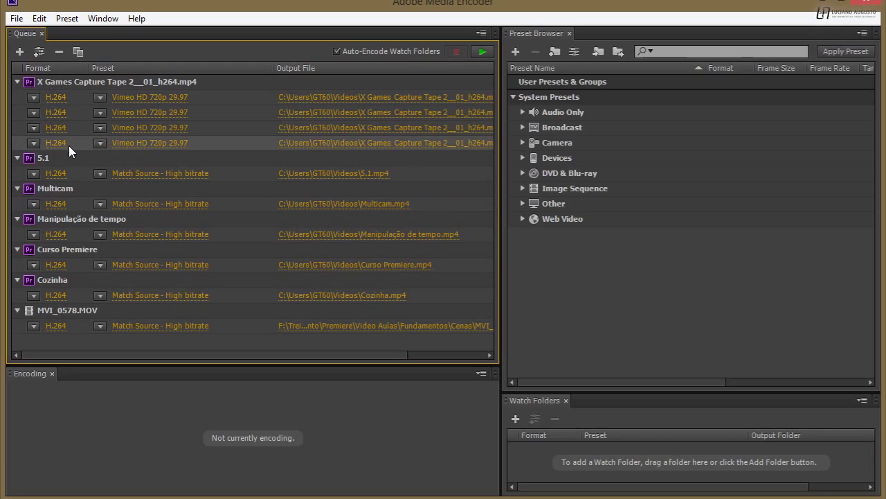
{"action": "left_click", "coordinate": [60, 52]}
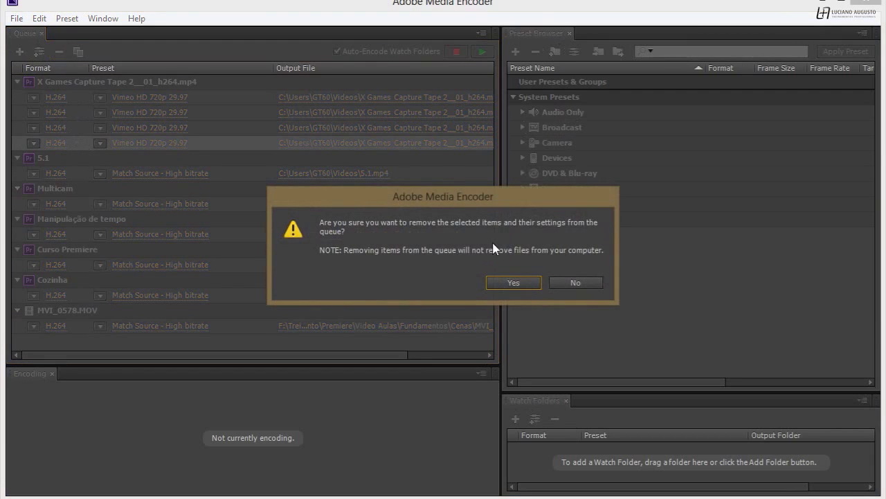
{"action": "left_click", "coordinate": [505, 283]}
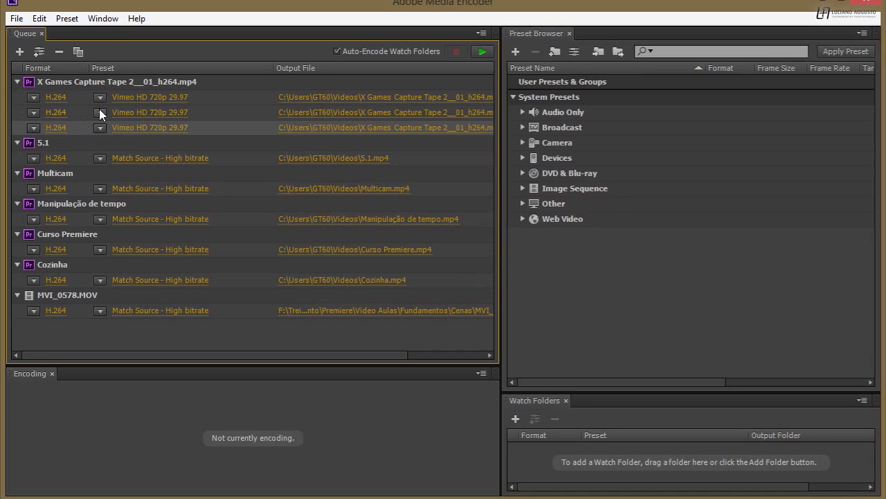
Step: Keep H.264 for the first X Games output and set it to Android Phone & Tablet 480p 29.97
{"action": "left_click", "coordinate": [33, 97]}
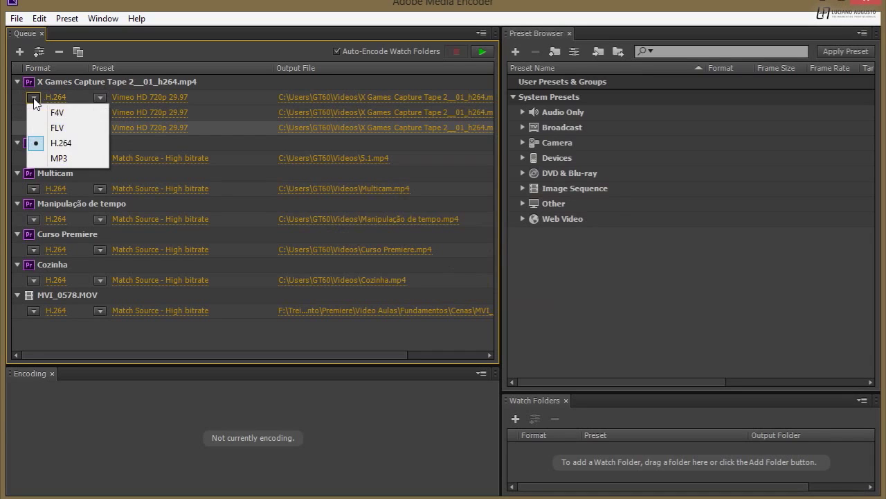
{"action": "left_click", "coordinate": [72, 143]}
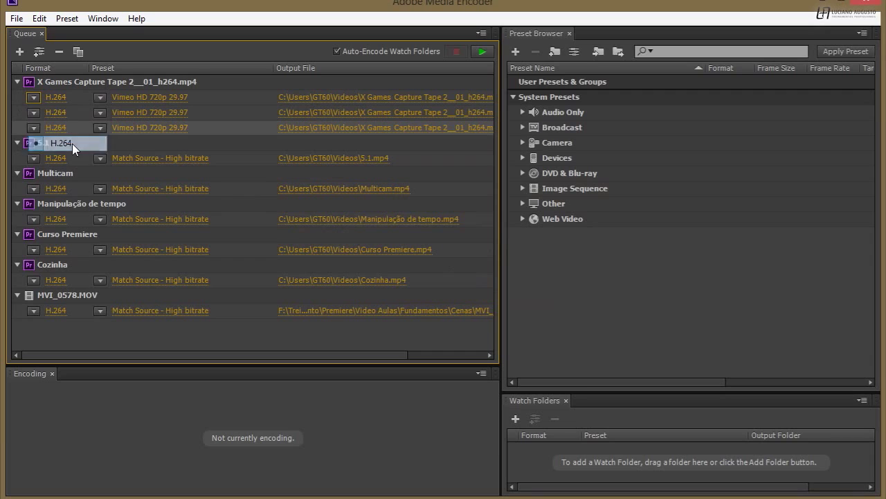
{"action": "left_click", "coordinate": [96, 98]}
{"action": "left_click", "coordinate": [154, 209]}
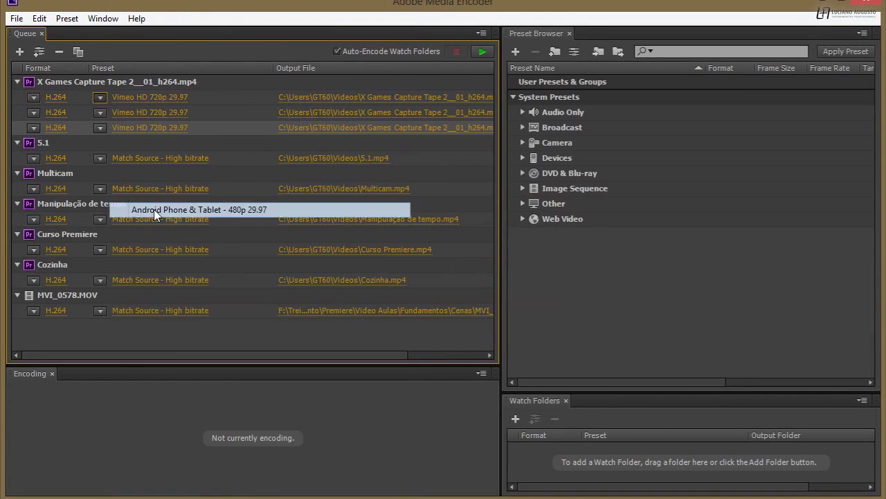
Step: Set the second output to Android Phone 320x240 23.976 and the third to 3GPP 320x240 15 fps
{"action": "left_click", "coordinate": [99, 112]}
{"action": "left_click", "coordinate": [188, 357]}
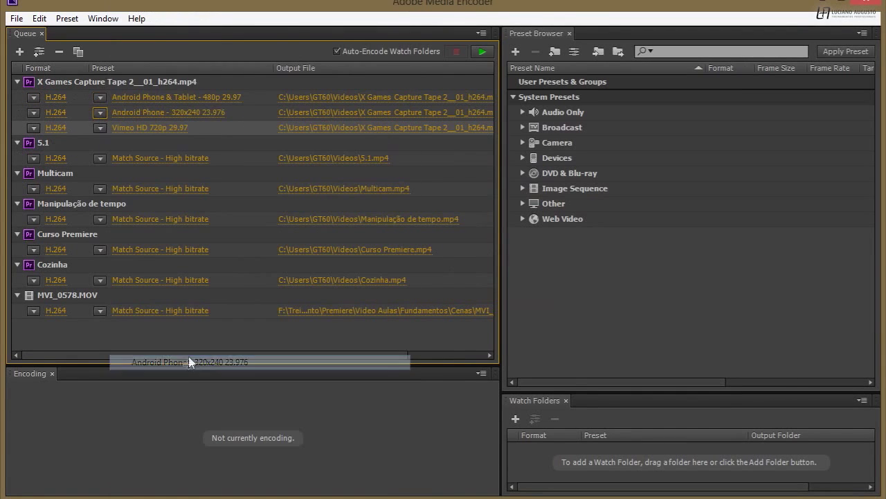
{"action": "left_click", "coordinate": [99, 129]}
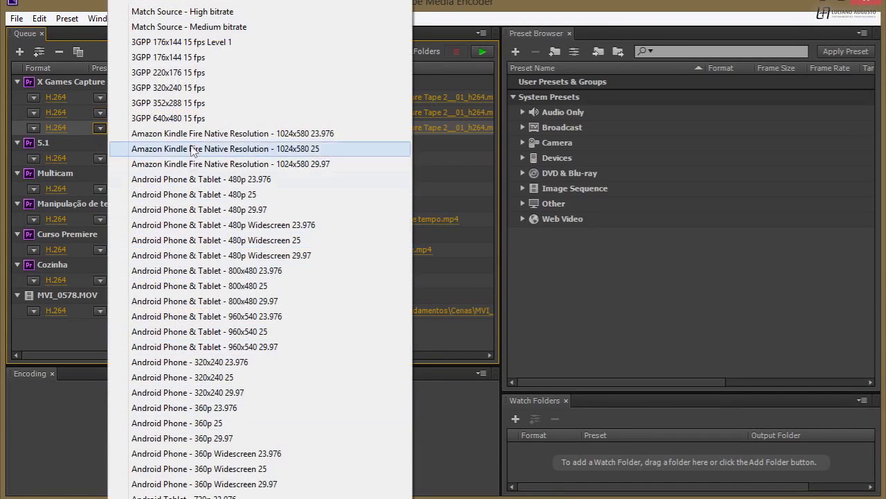
{"action": "left_click", "coordinate": [180, 88]}
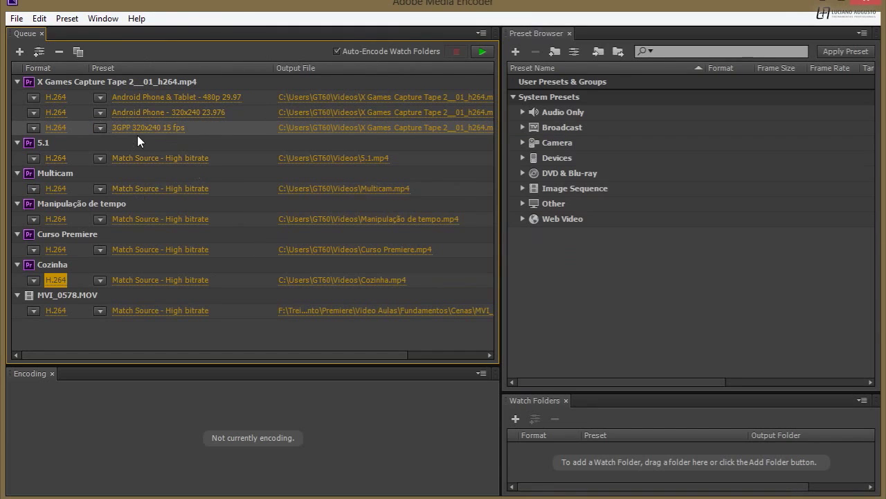
{"action": "mouse_move", "coordinate": [139, 130]}
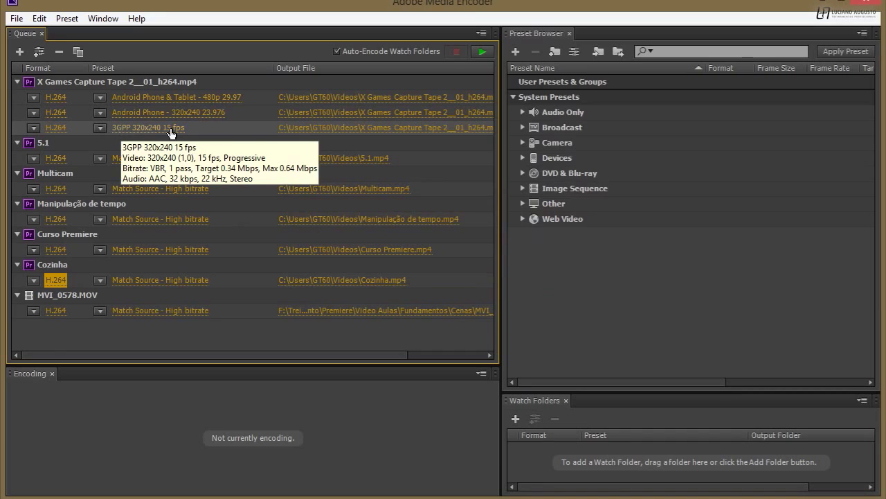